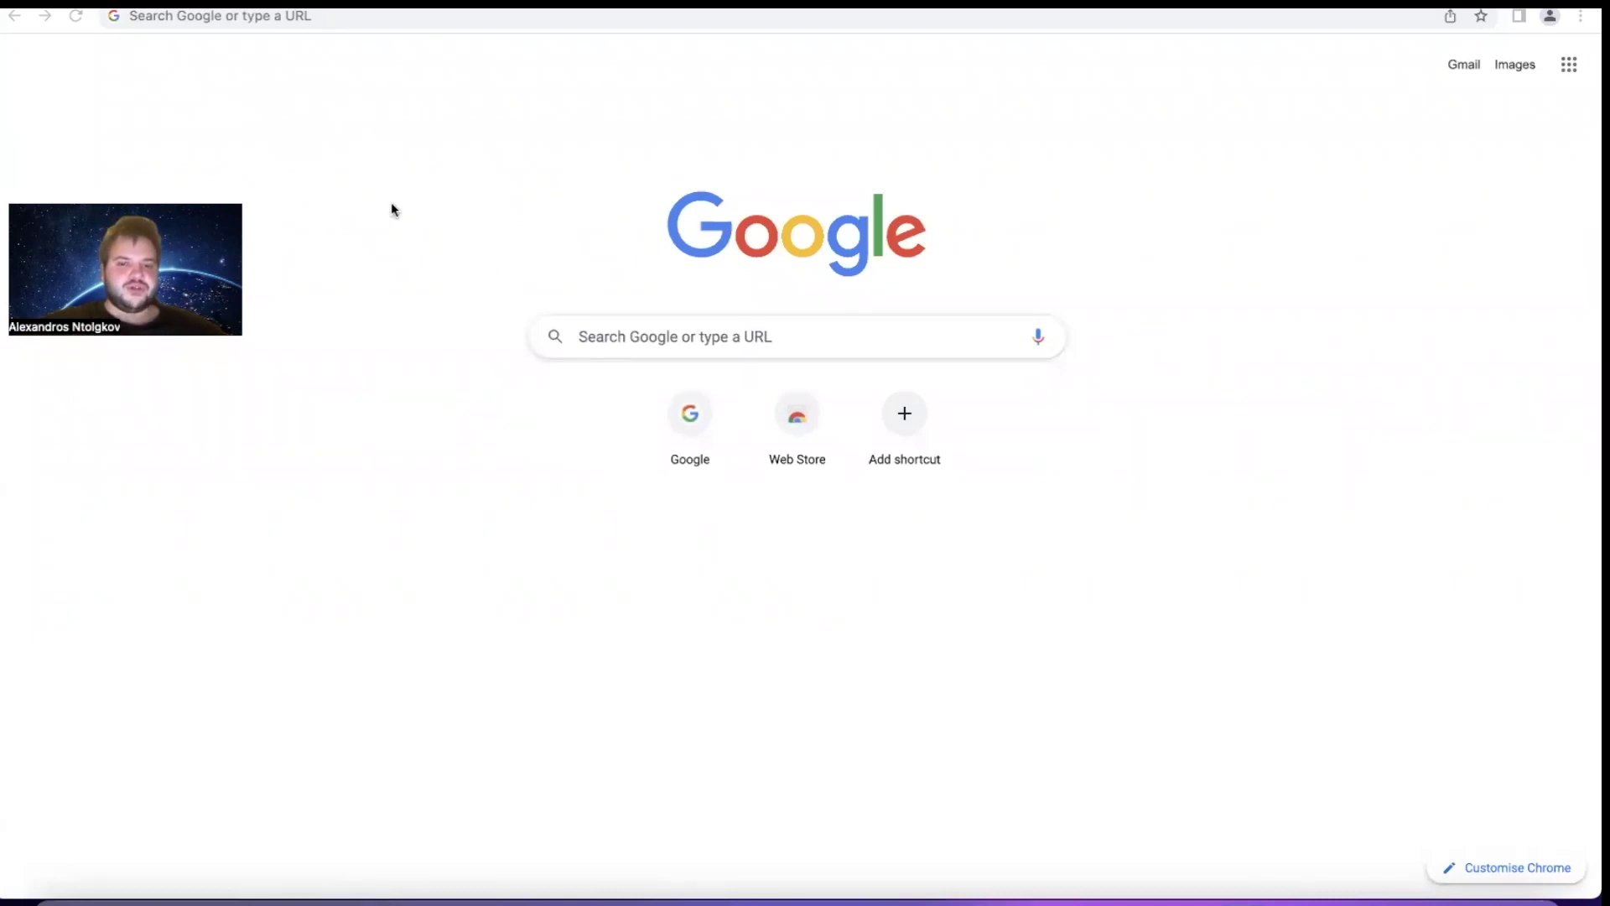
# From the Google homepage, search for 'metamask'
pyautogui.click(690, 426)
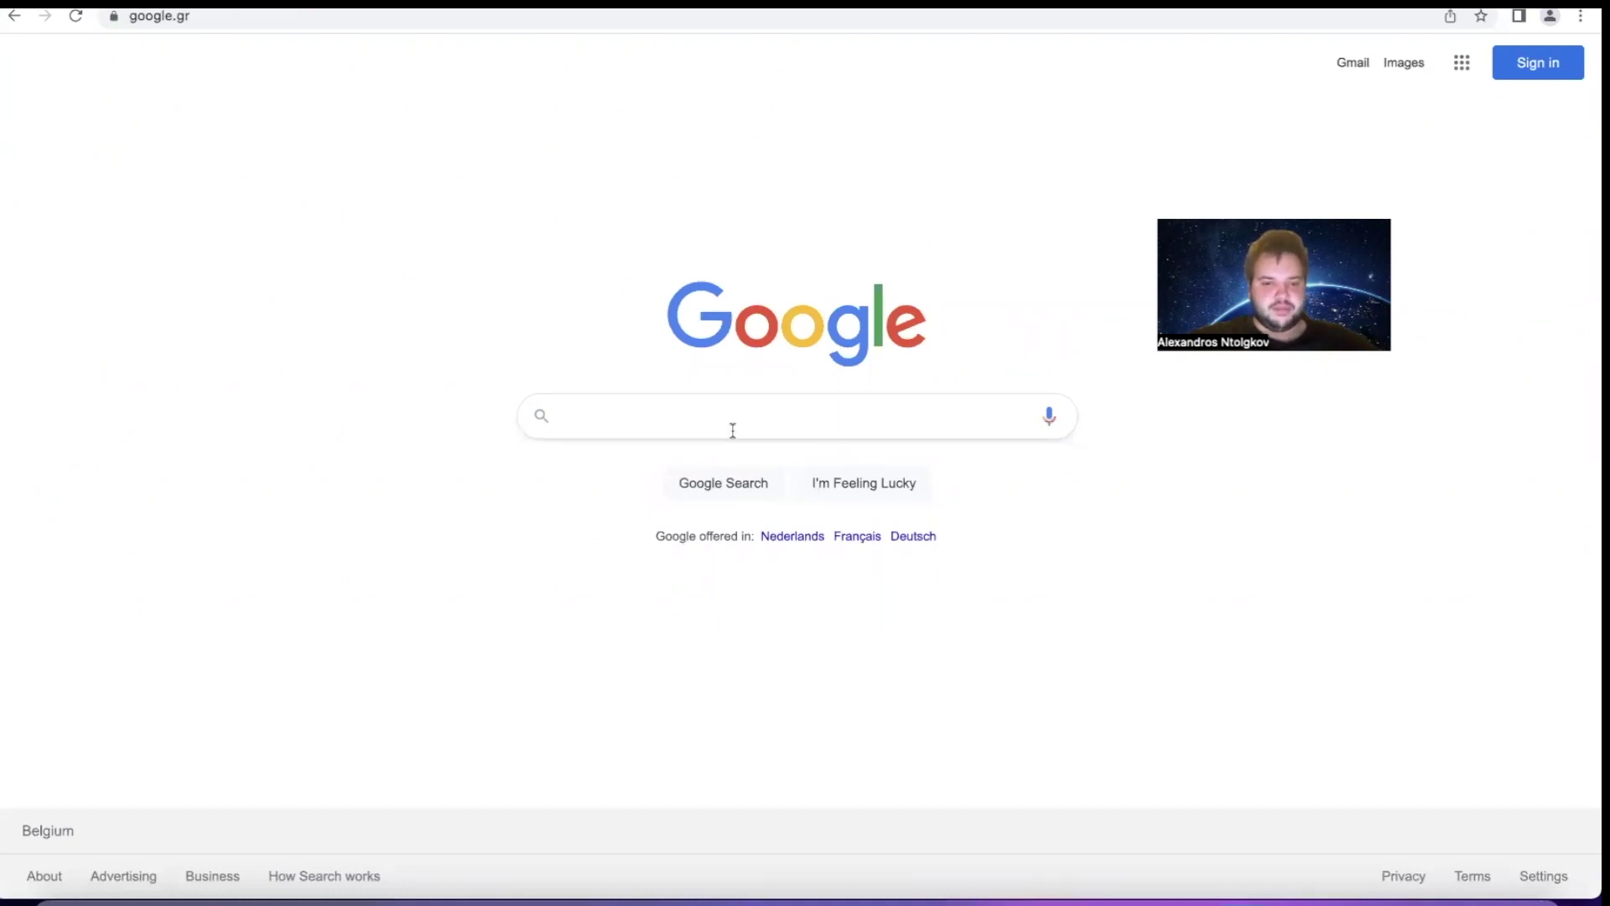
pyautogui.click(735, 400)
pyautogui.write('metamask')
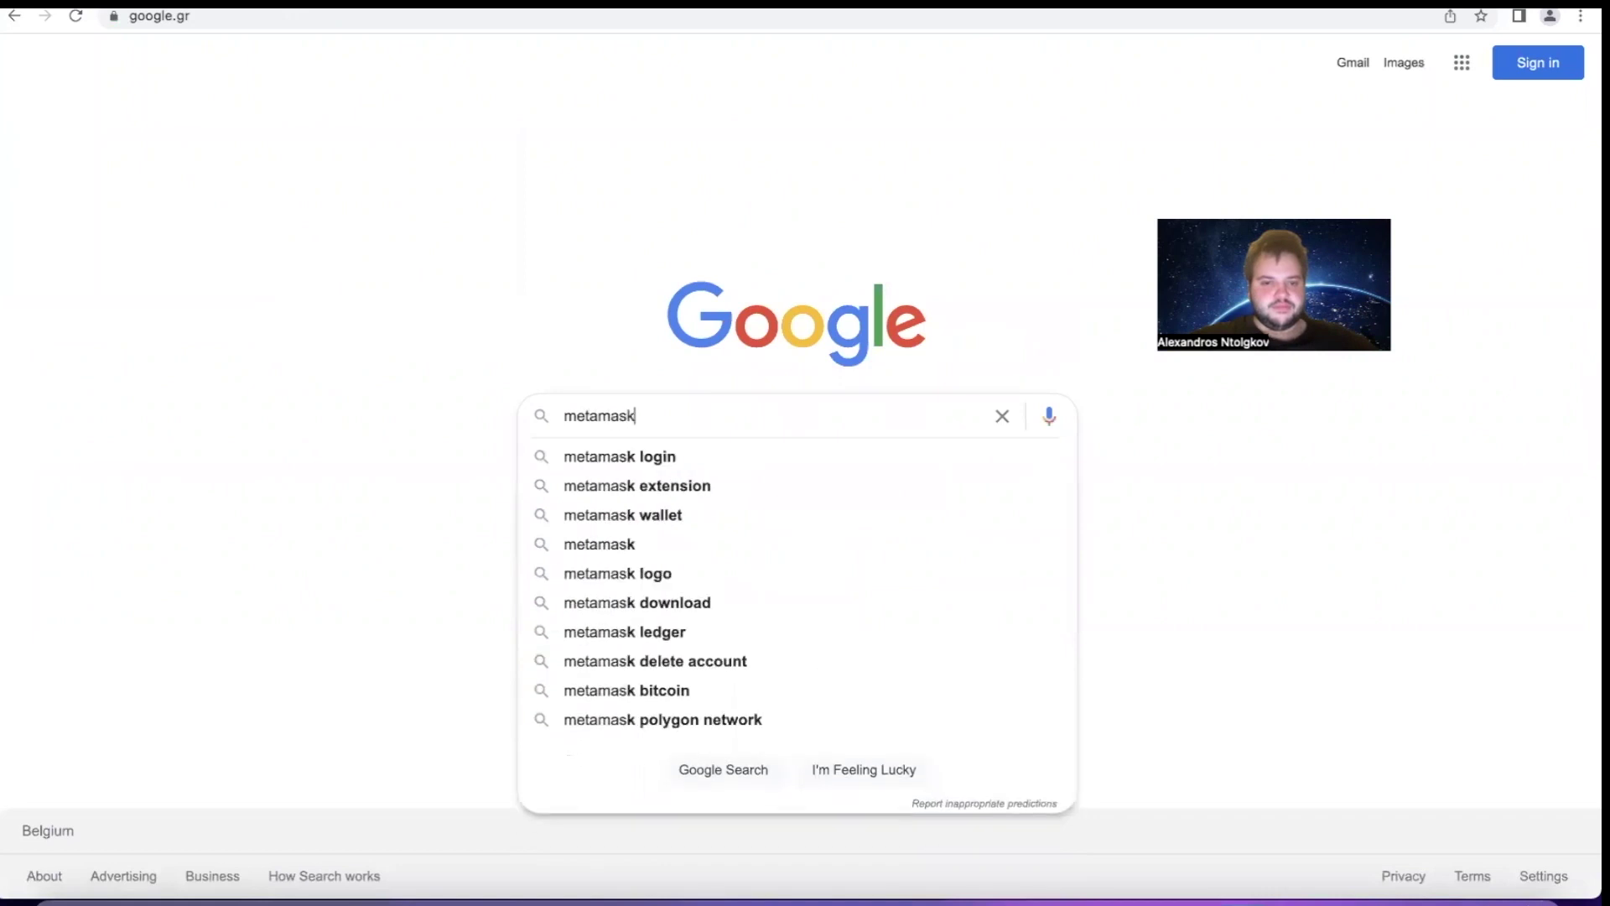
pyautogui.press('Return')
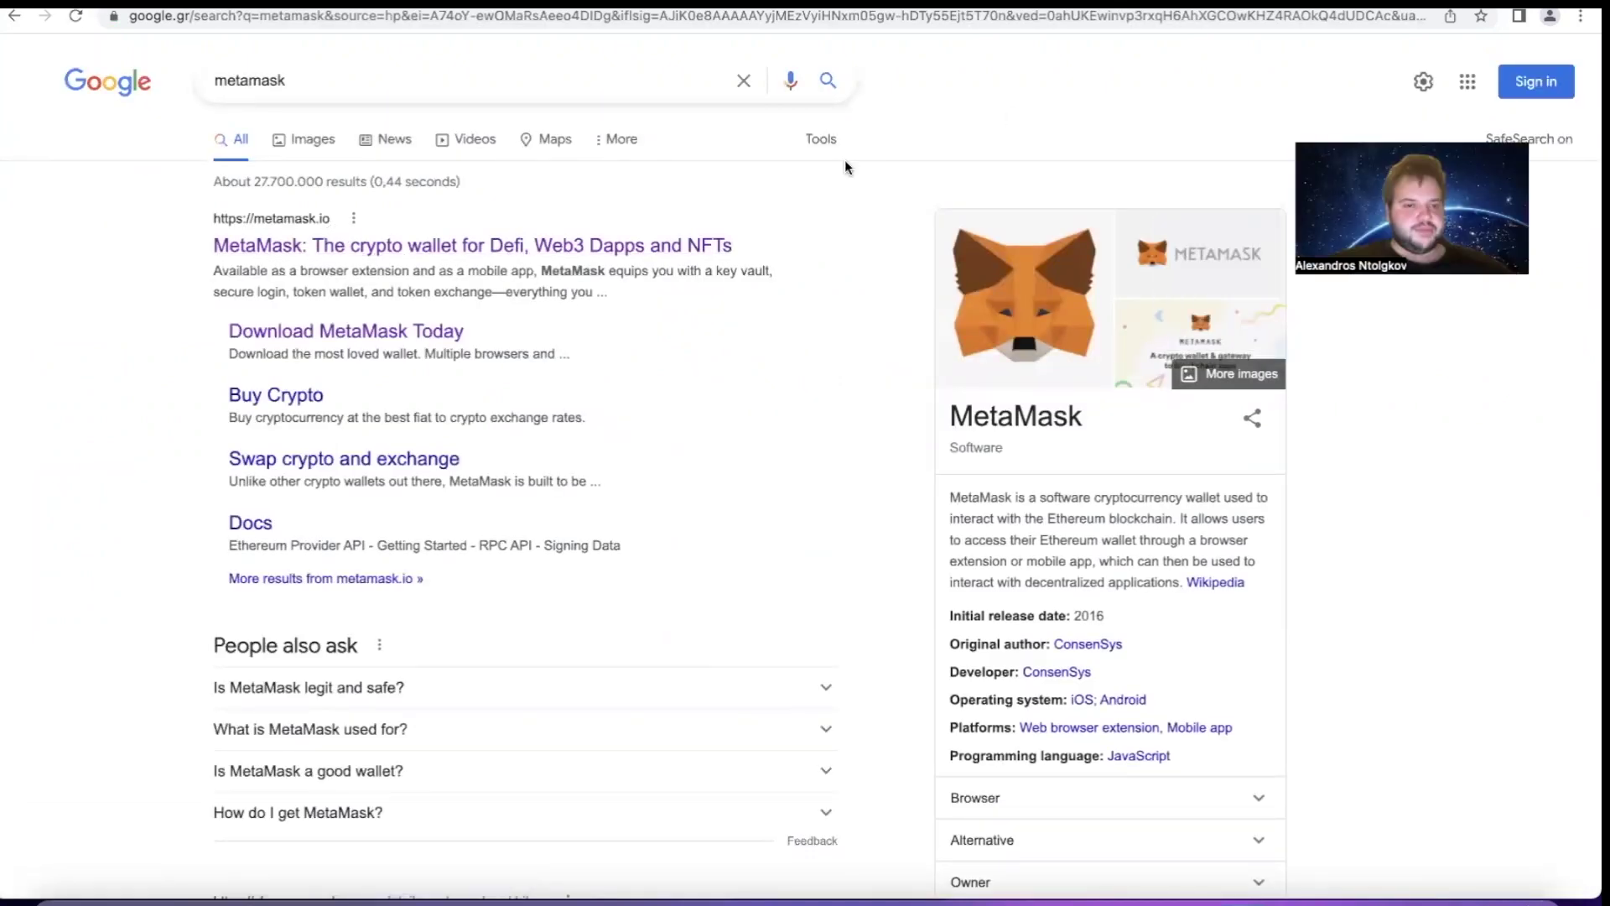
# Open the official metamask.io result and go on to MetaMask's Chrome extension page
pyautogui.click(693, 246)
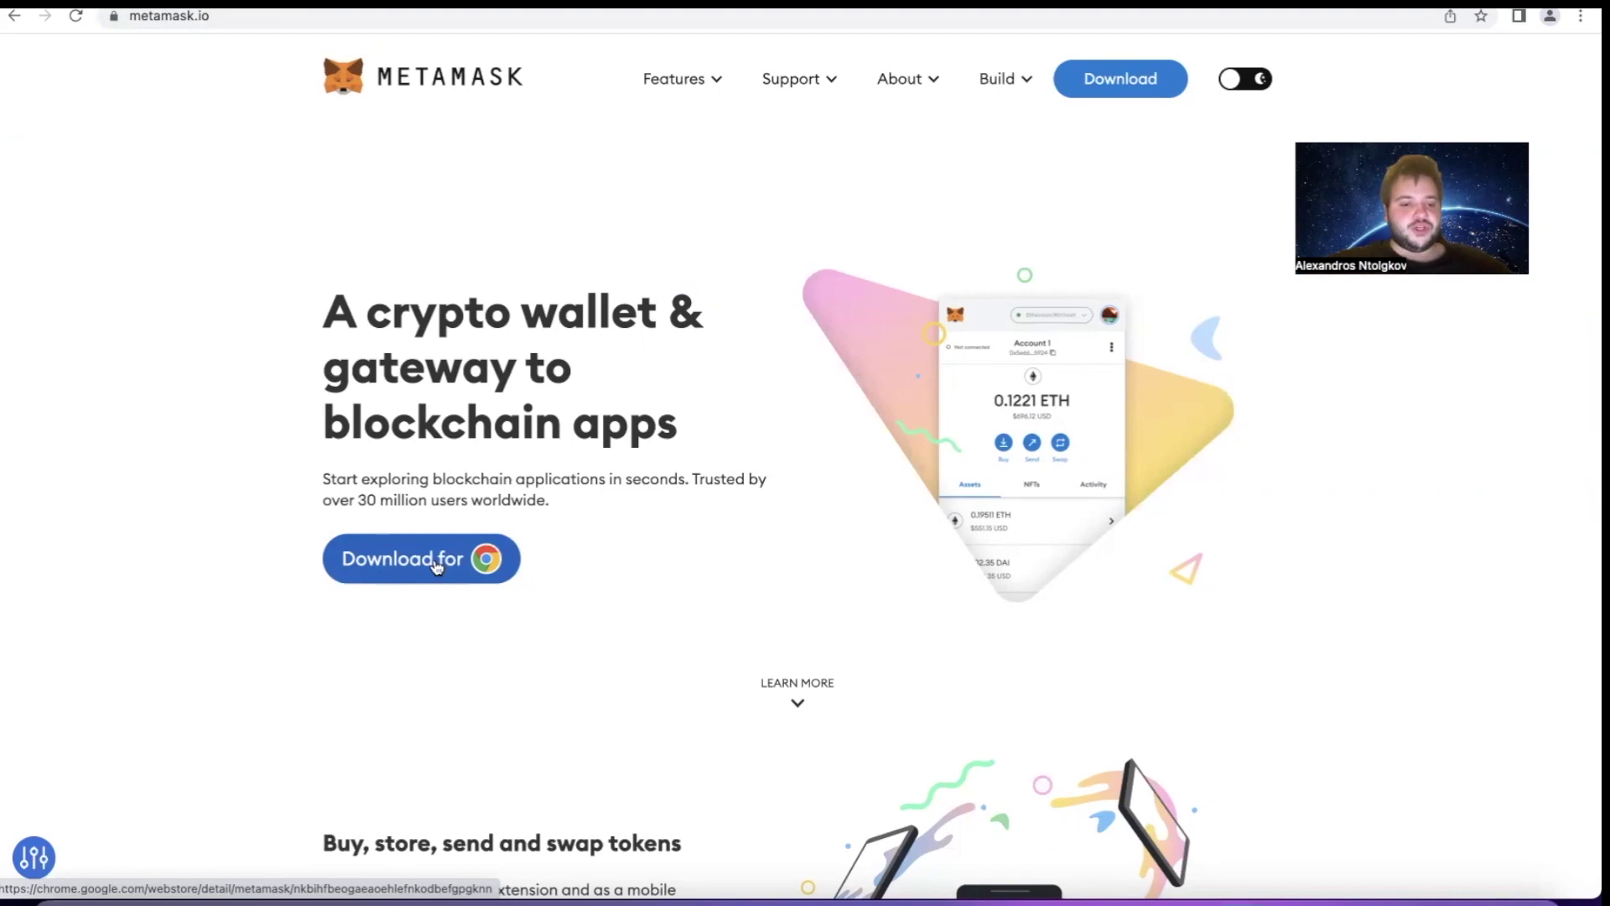
pyautogui.click(435, 565)
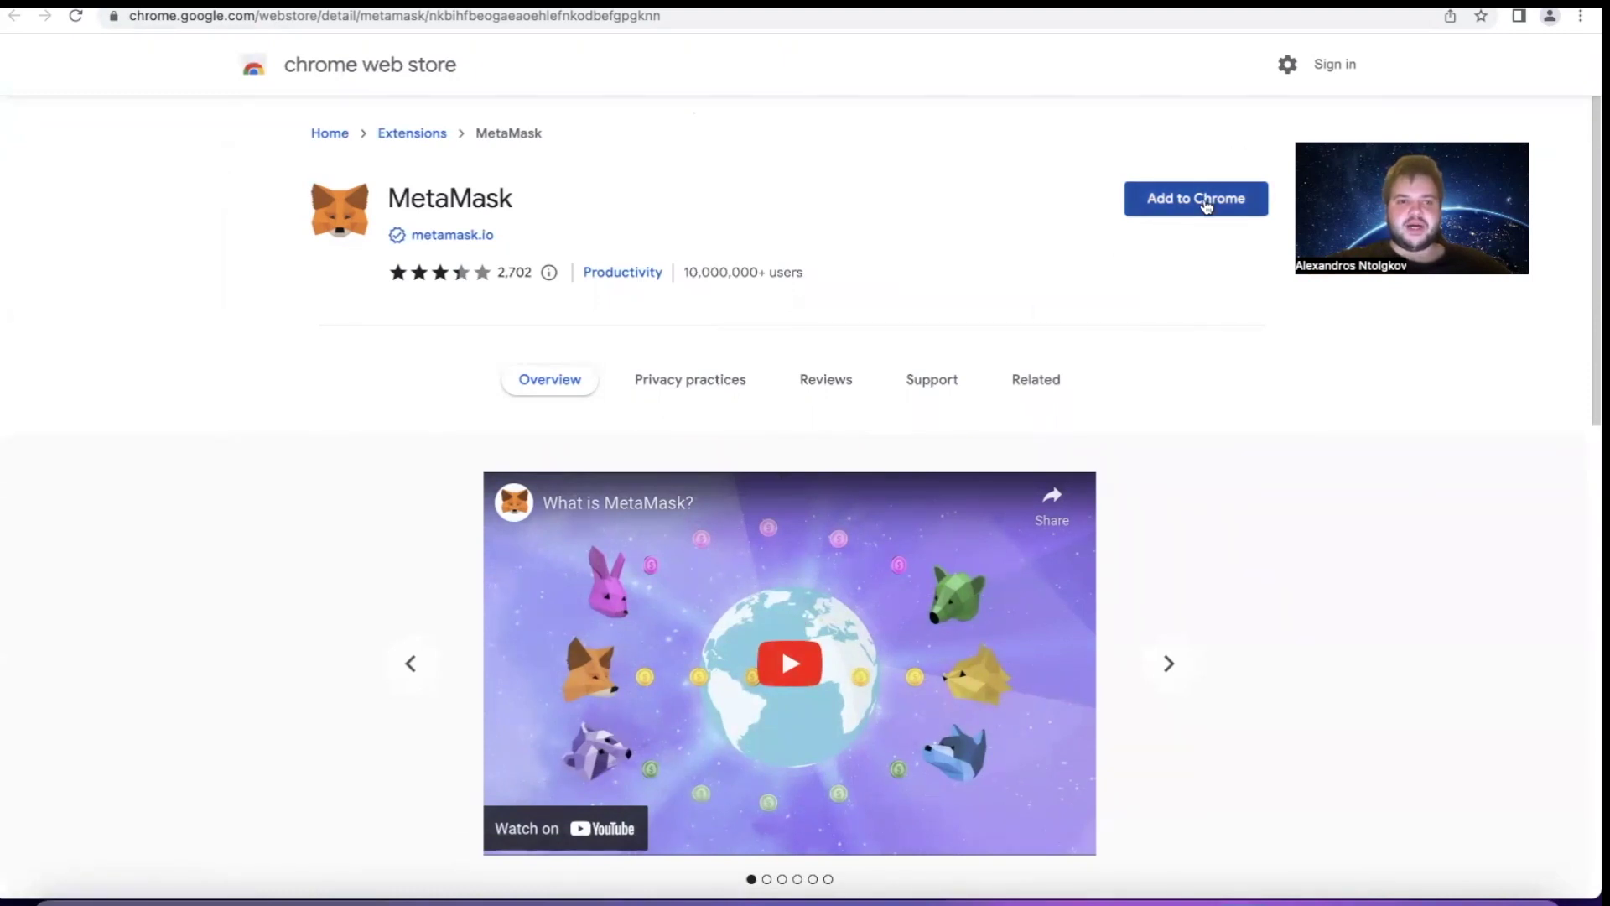
# Add the MetaMask extension to Chrome and confirm the installation
pyautogui.click(1206, 207)
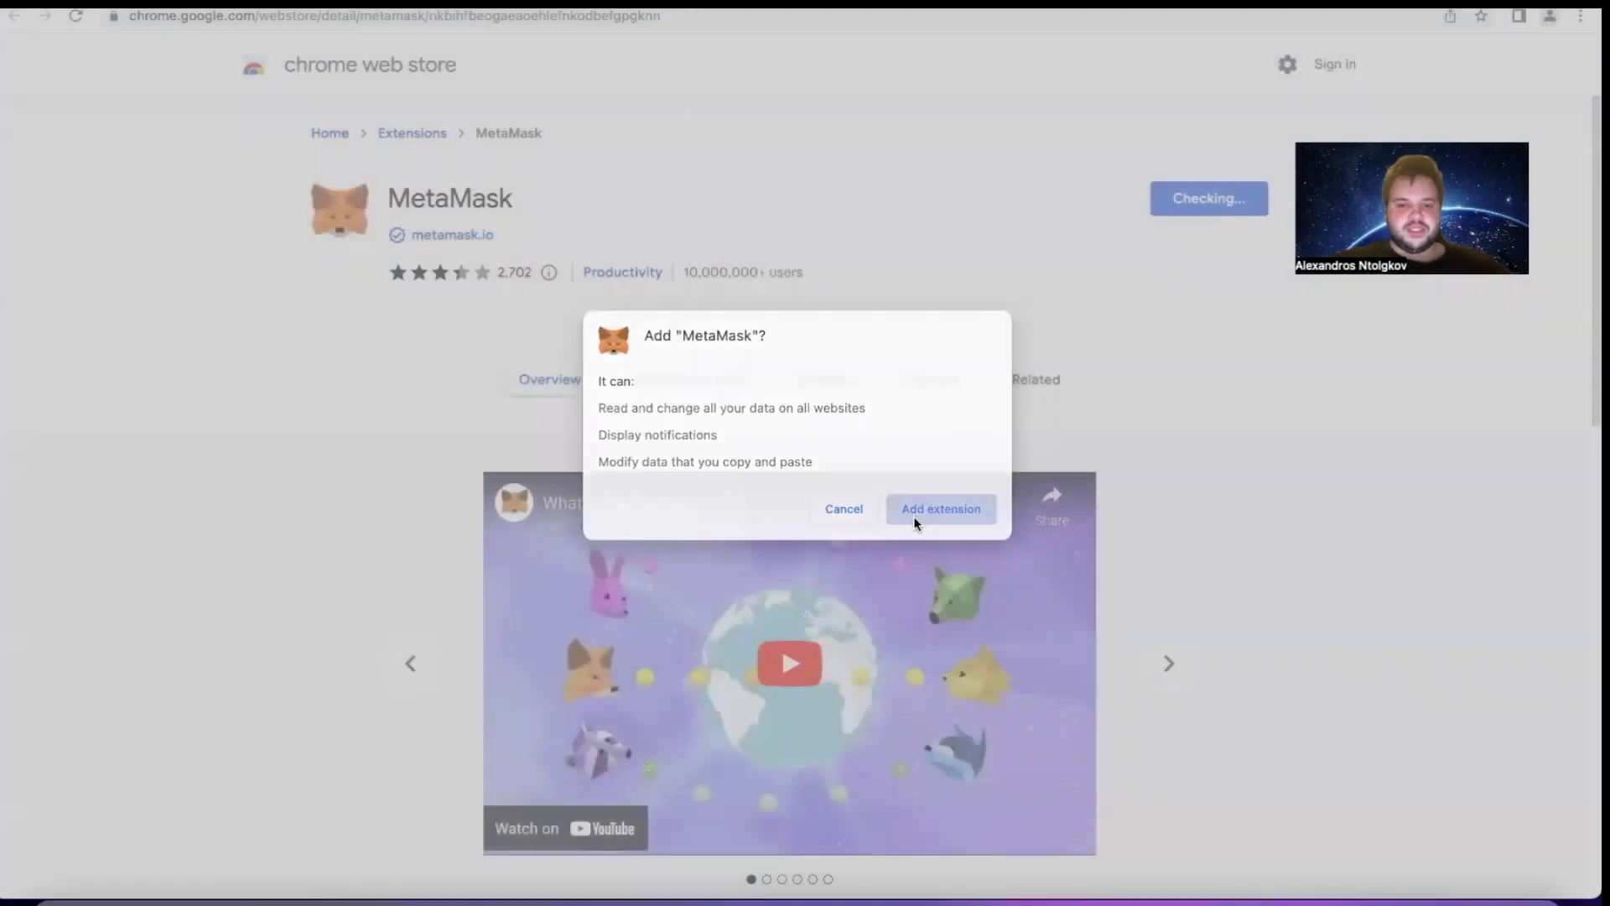
pyautogui.click(913, 516)
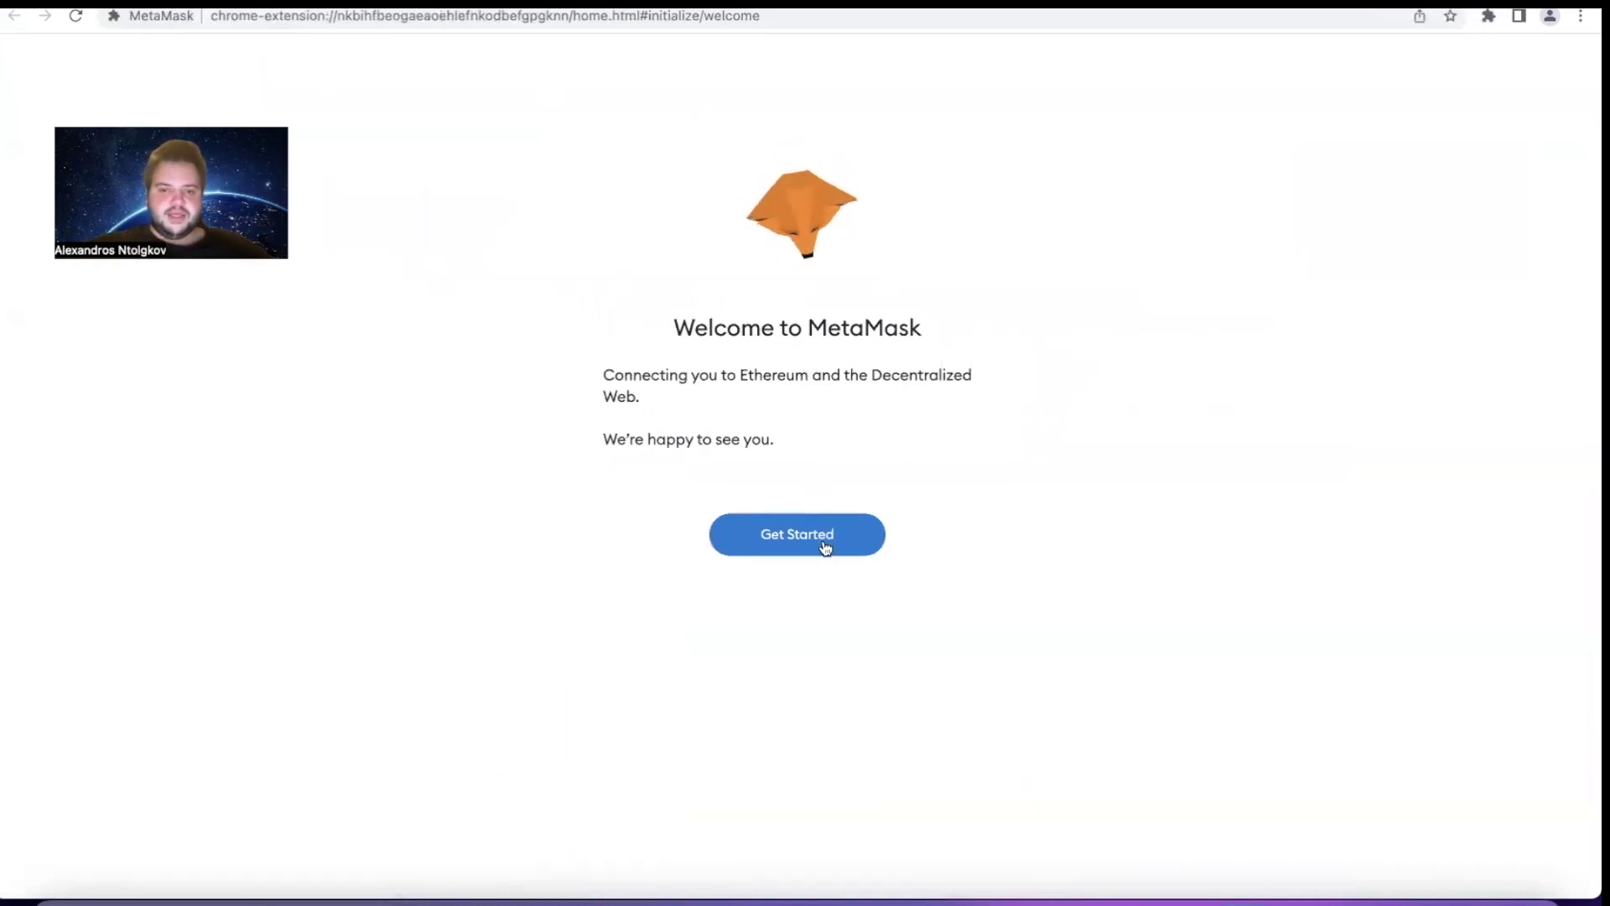
# Pin MetaMask to the Chrome toolbar from the extensions list
pyautogui.click(1488, 17)
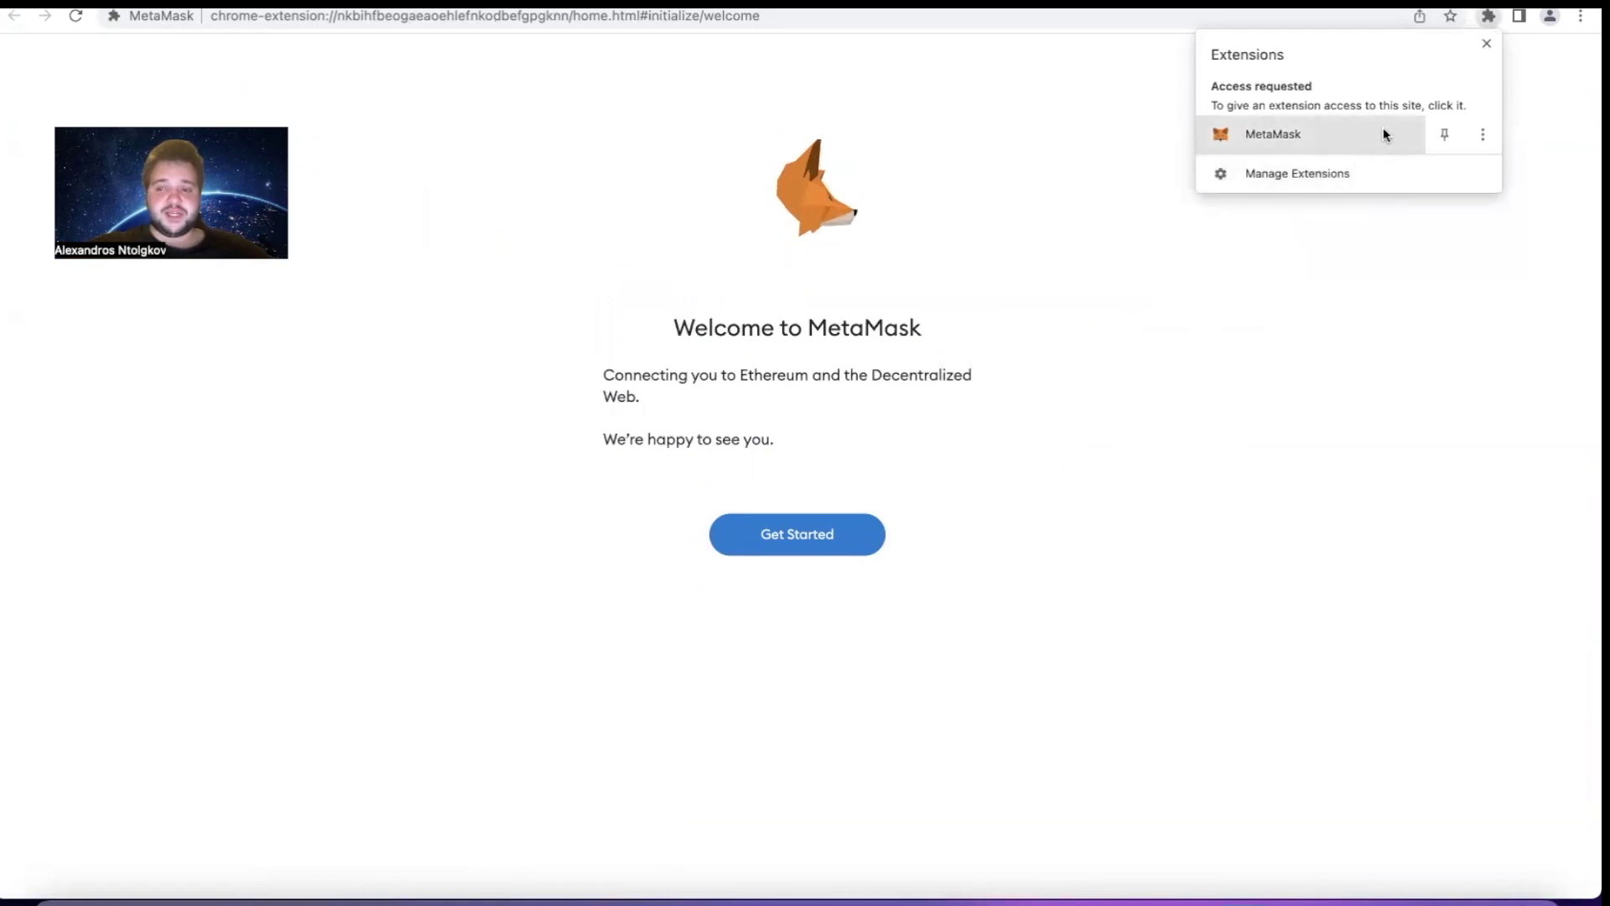
pyautogui.click(1435, 134)
pyautogui.click(1355, 355)
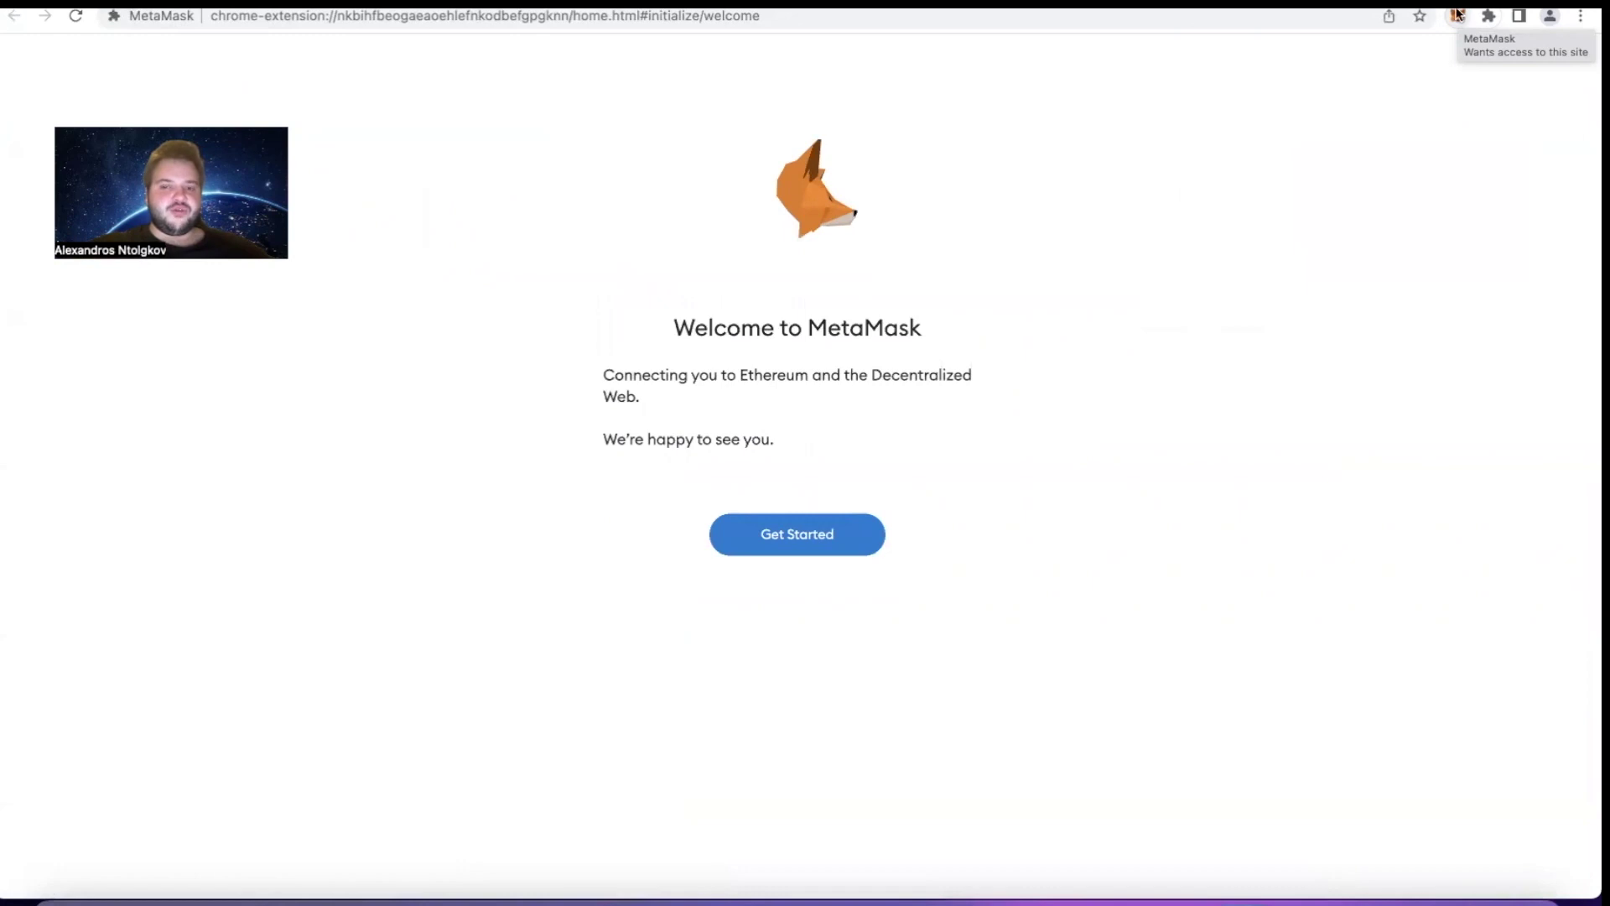
# Get started, agree to anonymous usage data, and choose to create a new wallet
pyautogui.click(773, 537)
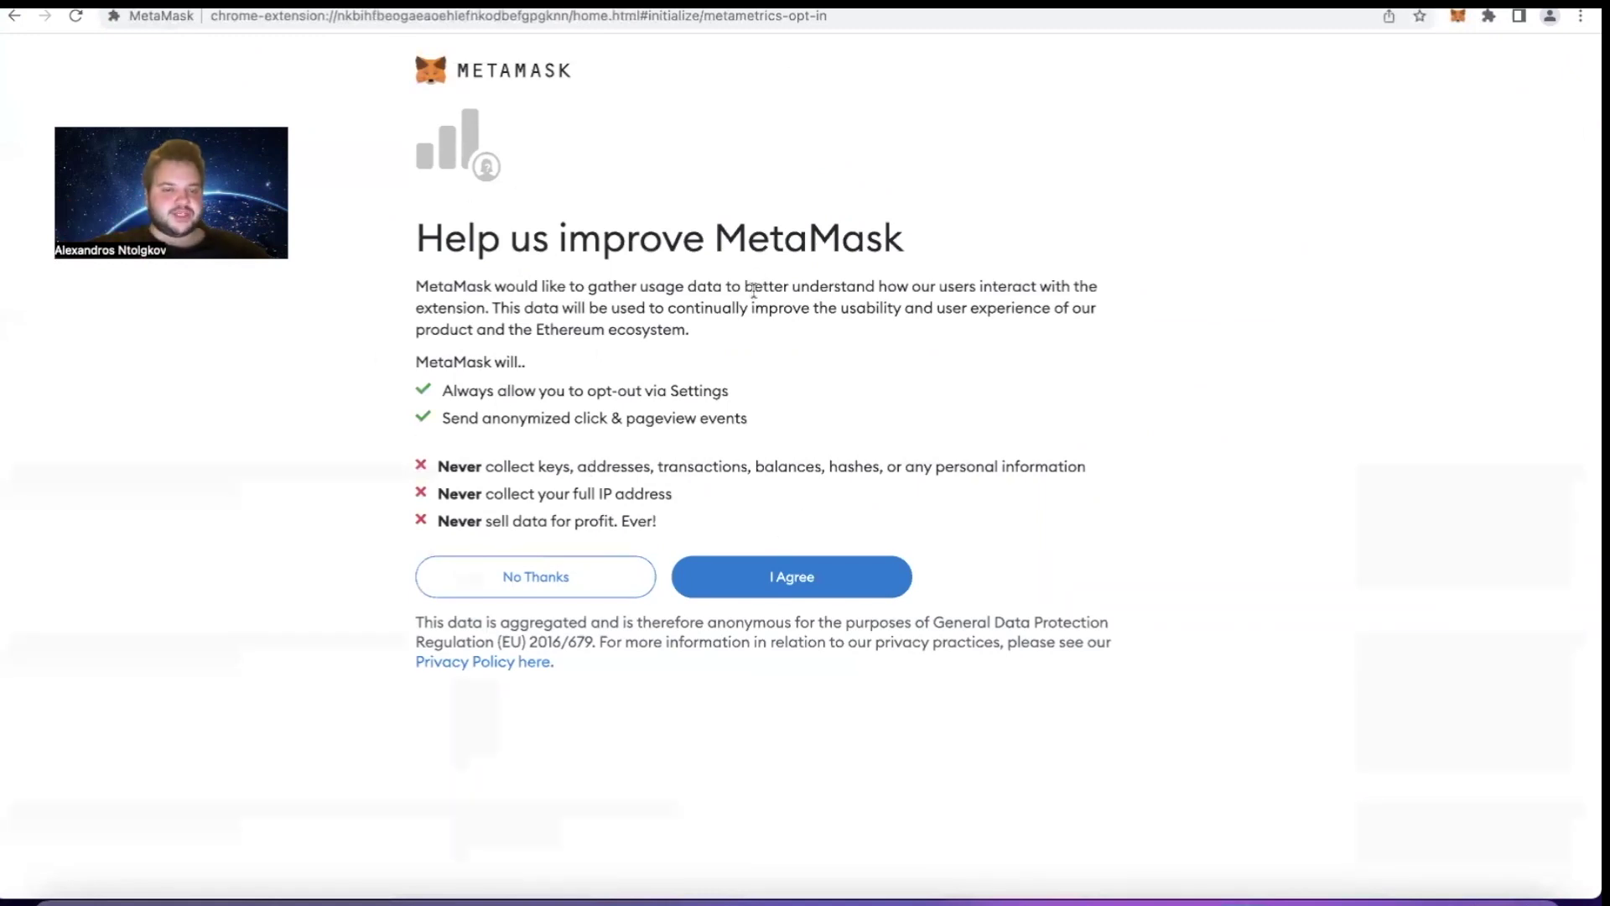
pyautogui.click(772, 562)
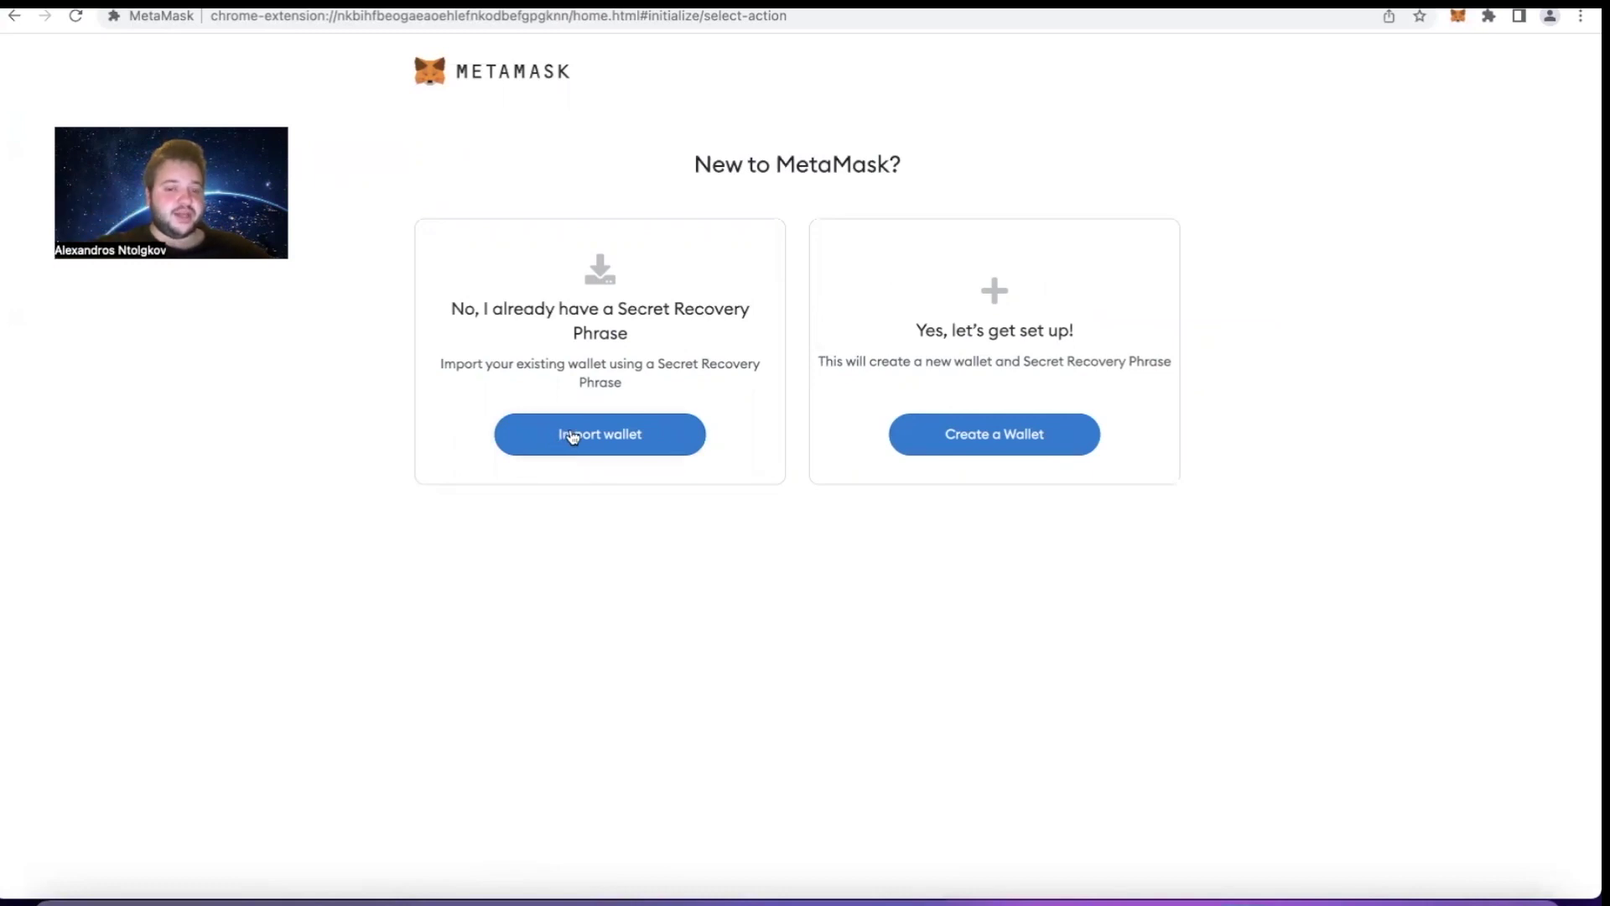
pyautogui.click(994, 435)
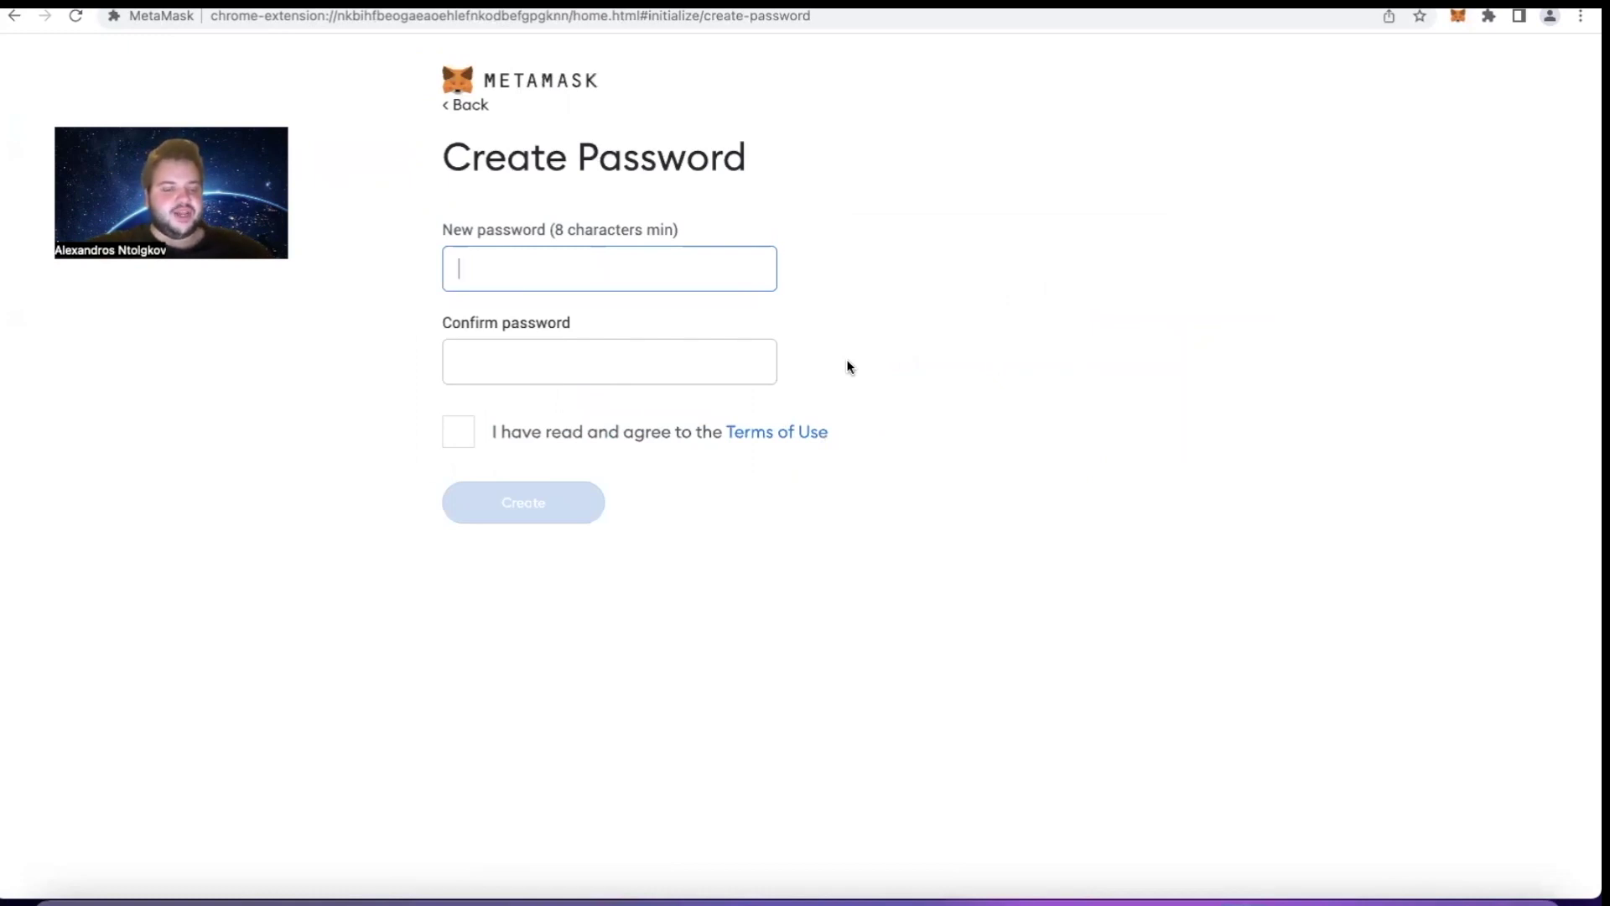
# Enter the wallet password in both fields, accept the Terms of Use, and create the wallet
pyautogui.write('p')
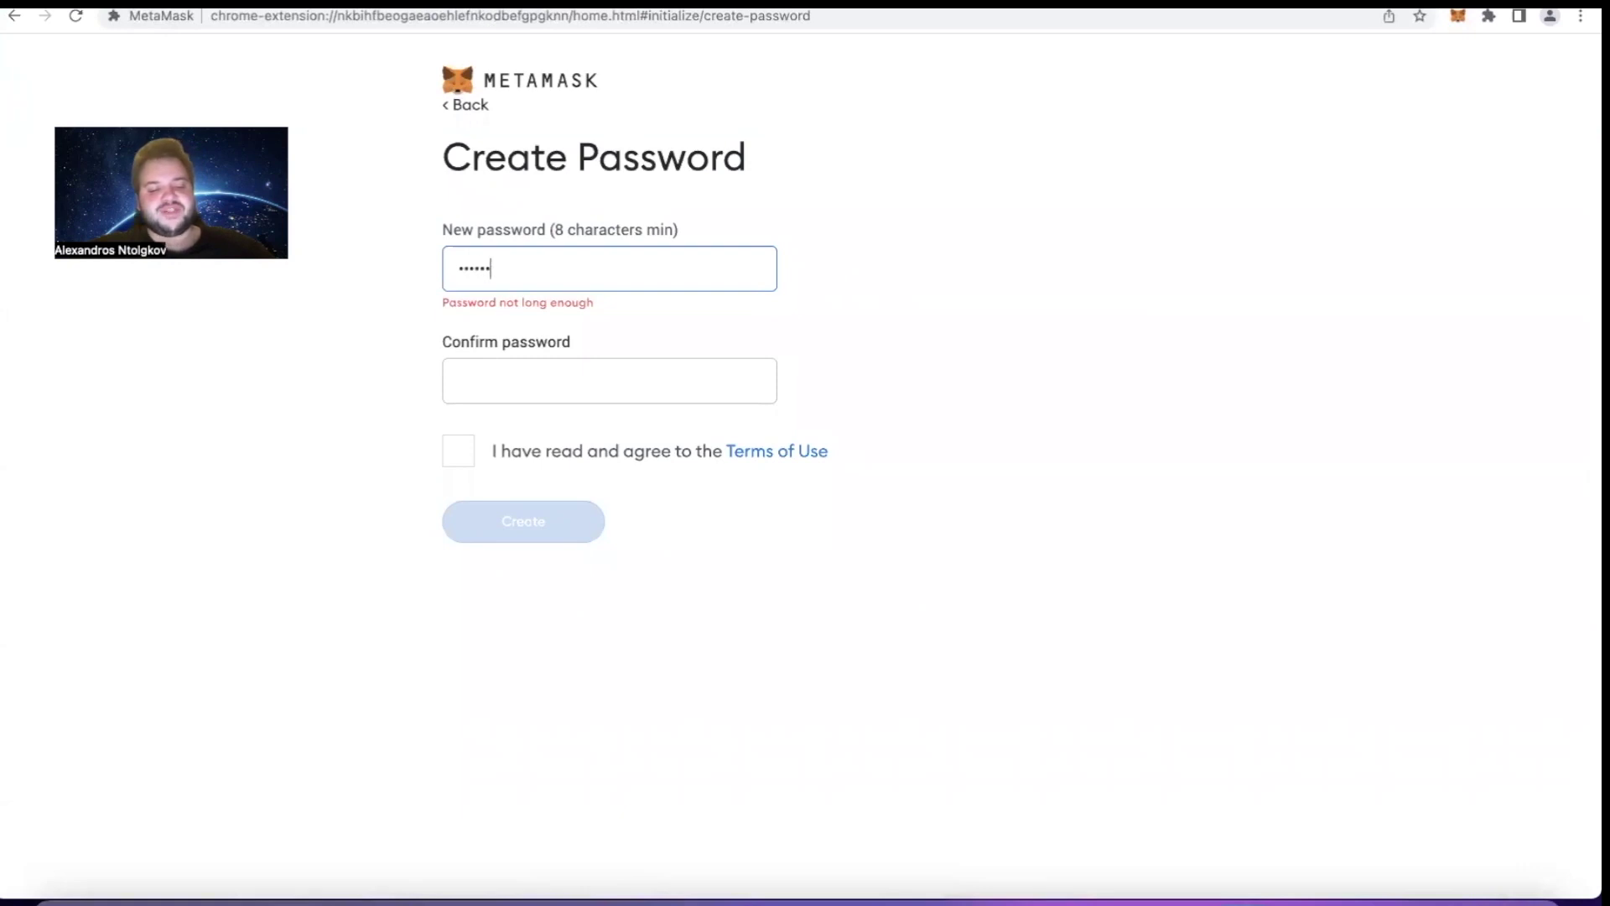
pyautogui.write('d1')
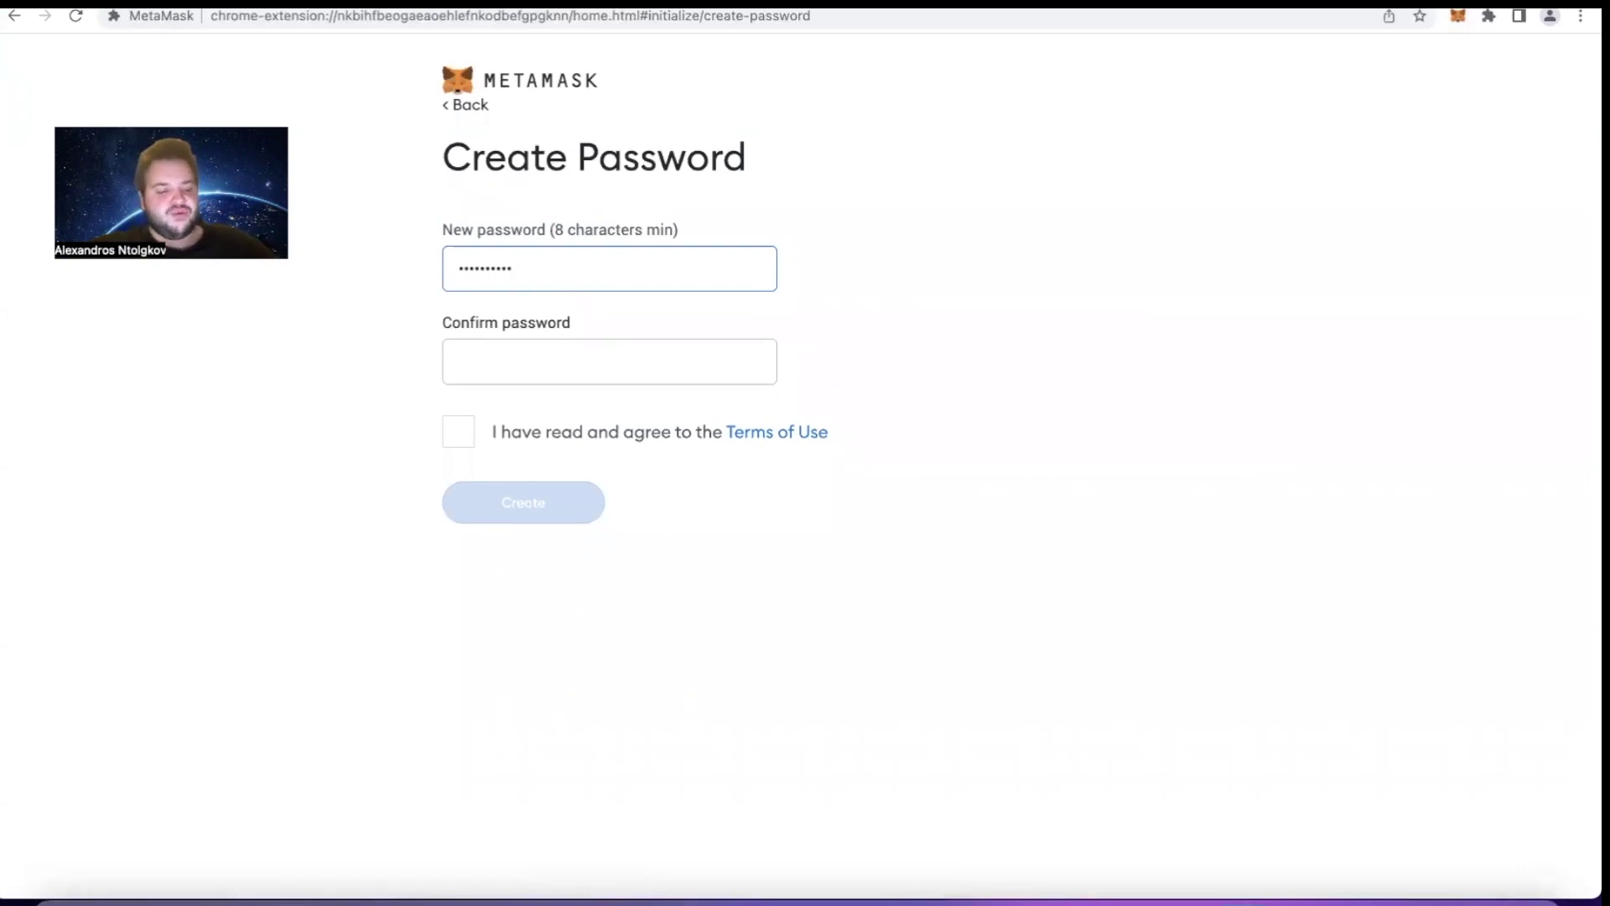
pyautogui.click(610, 361)
pyautogui.write('••')
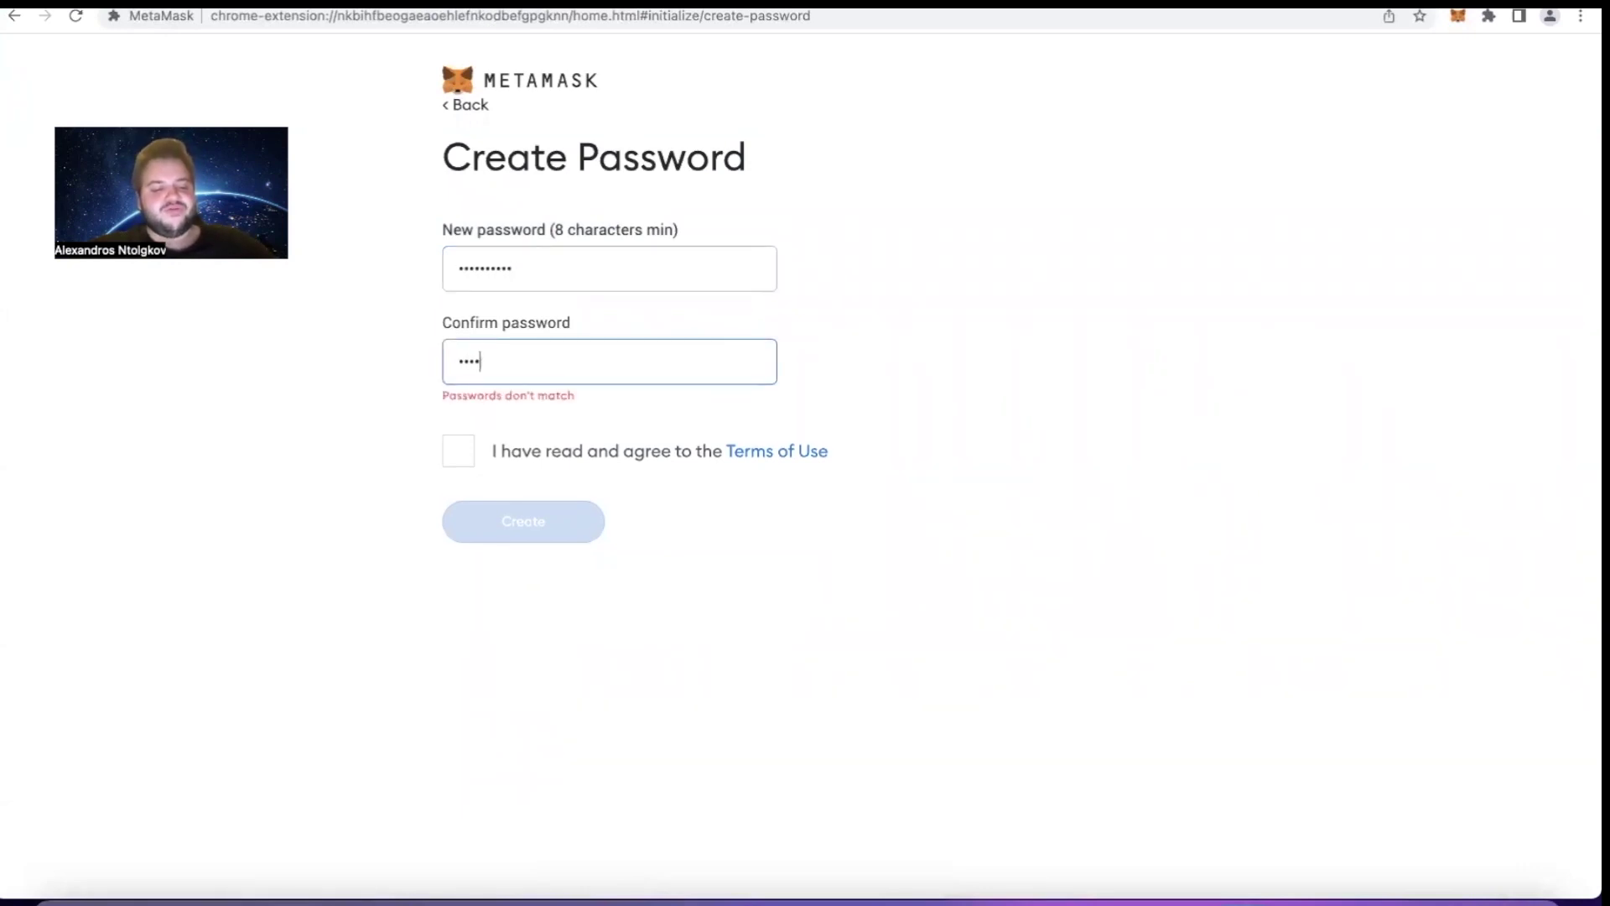
pyautogui.write('••••••••')
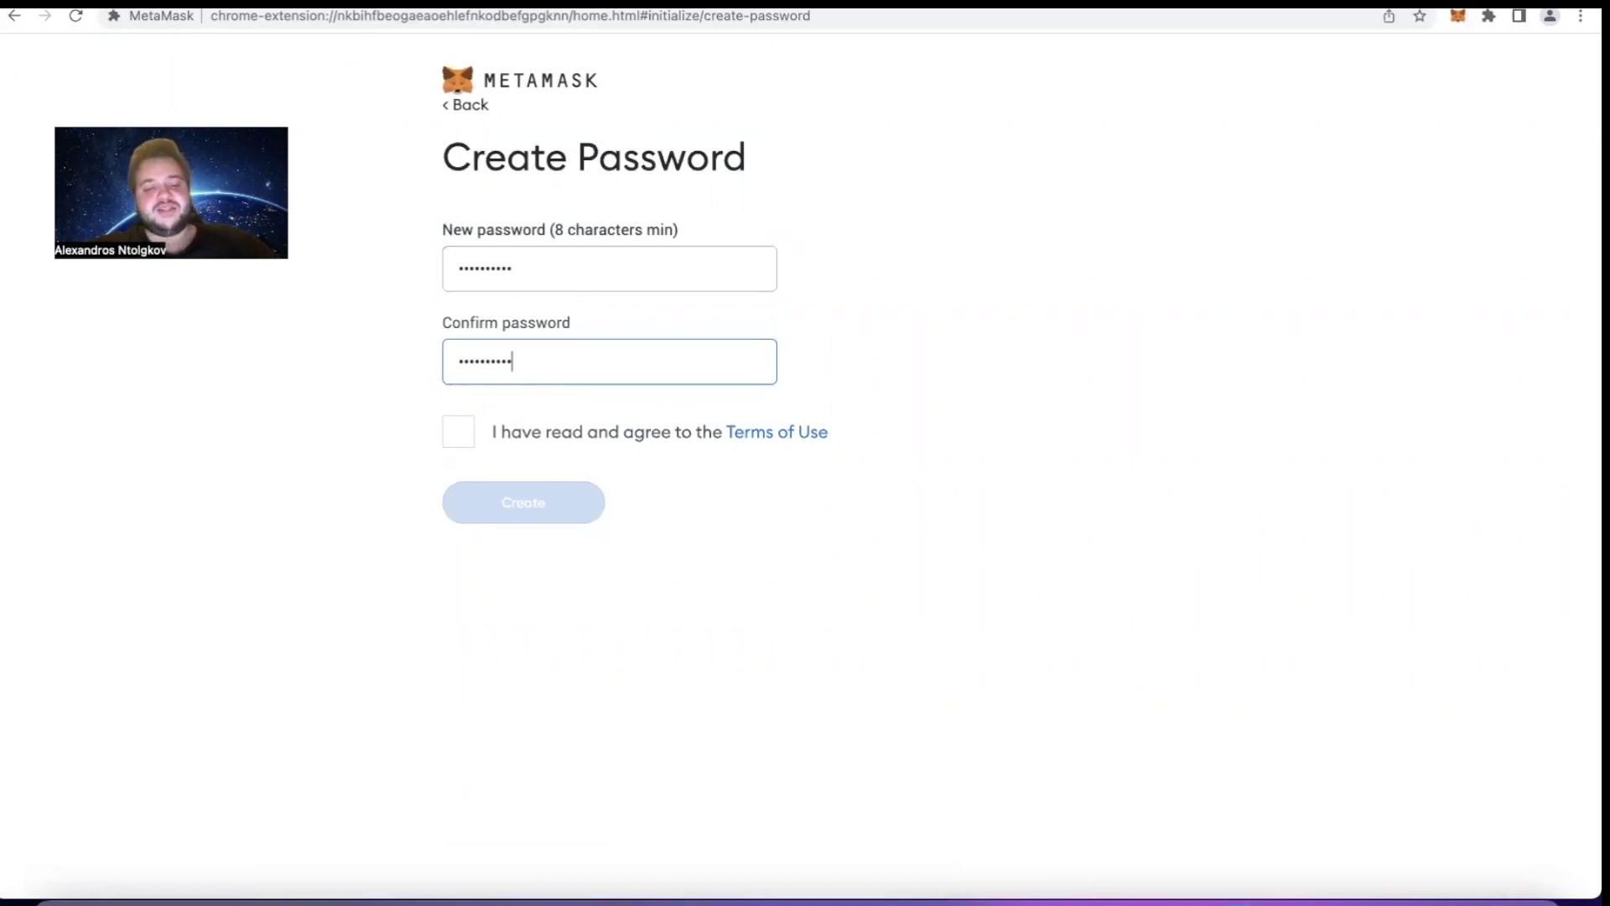
pyautogui.click(461, 460)
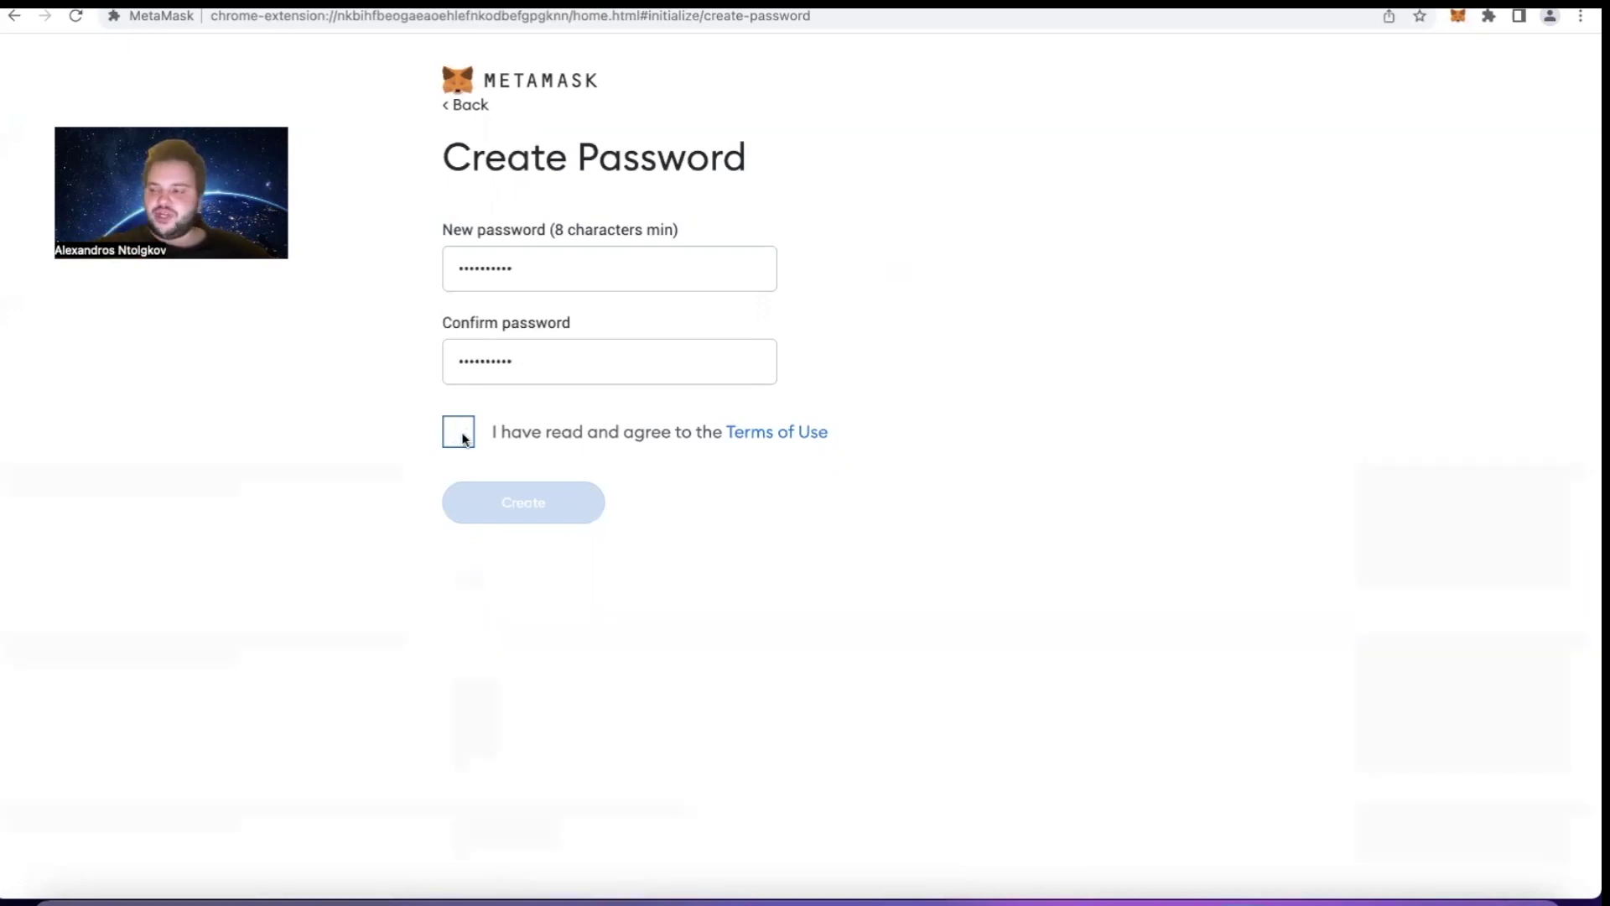
pyautogui.click(463, 439)
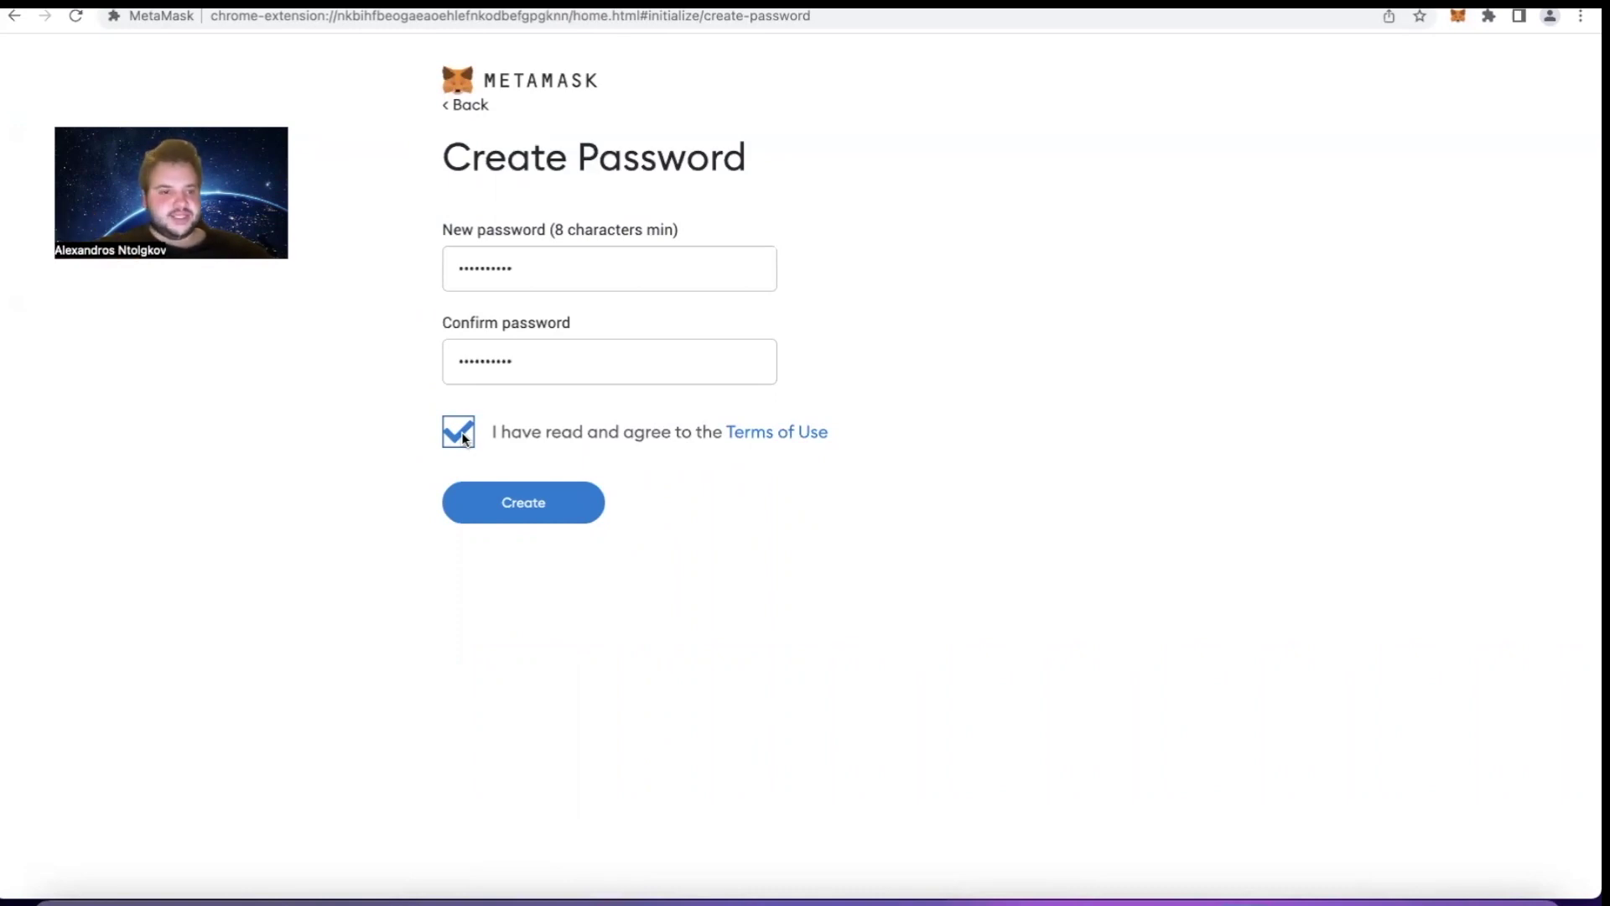
pyautogui.click(537, 509)
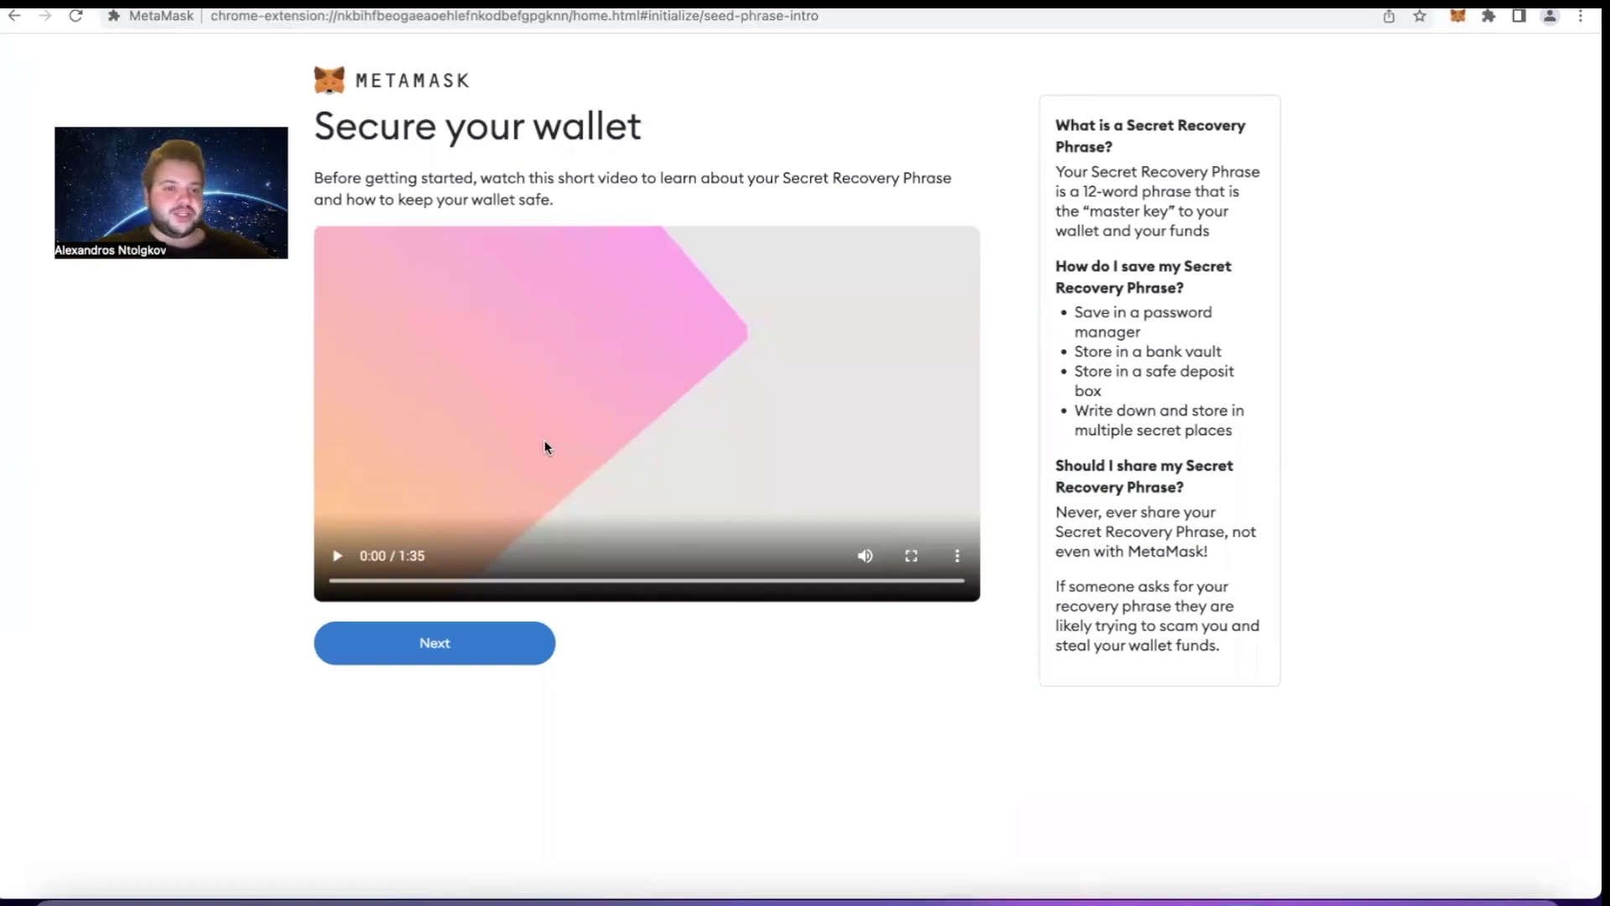
# Continue past the Secure your wallet intro to the Secret Recovery Phrase page
pyautogui.click(454, 643)
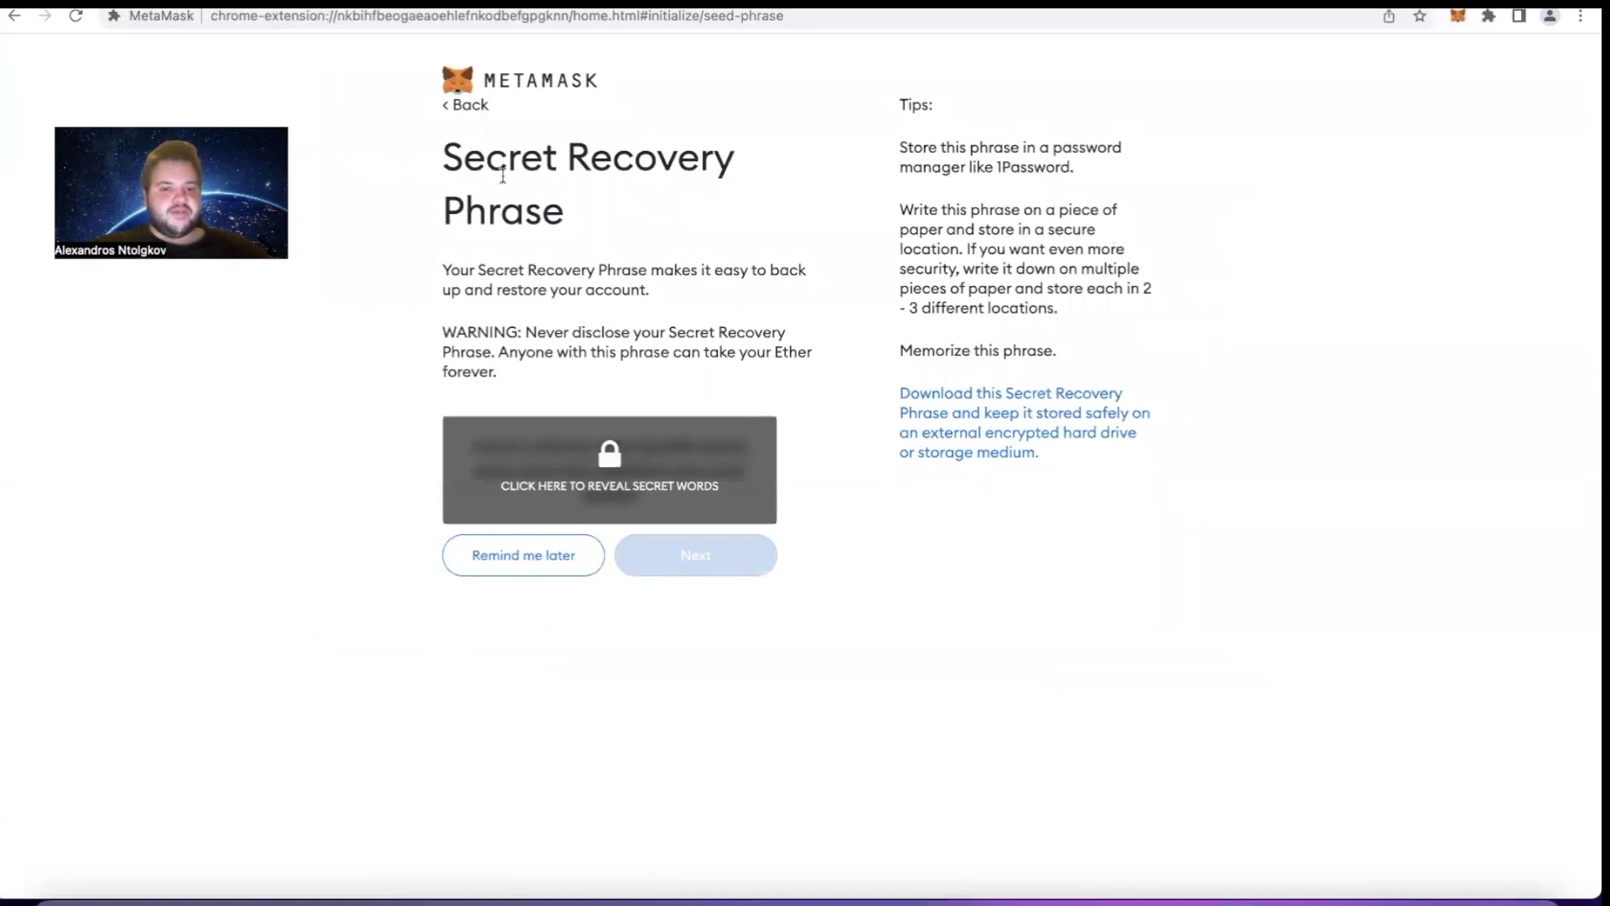
# Uncover the 12-word recovery phrase, then select and deselect its words
pyautogui.click(608, 472)
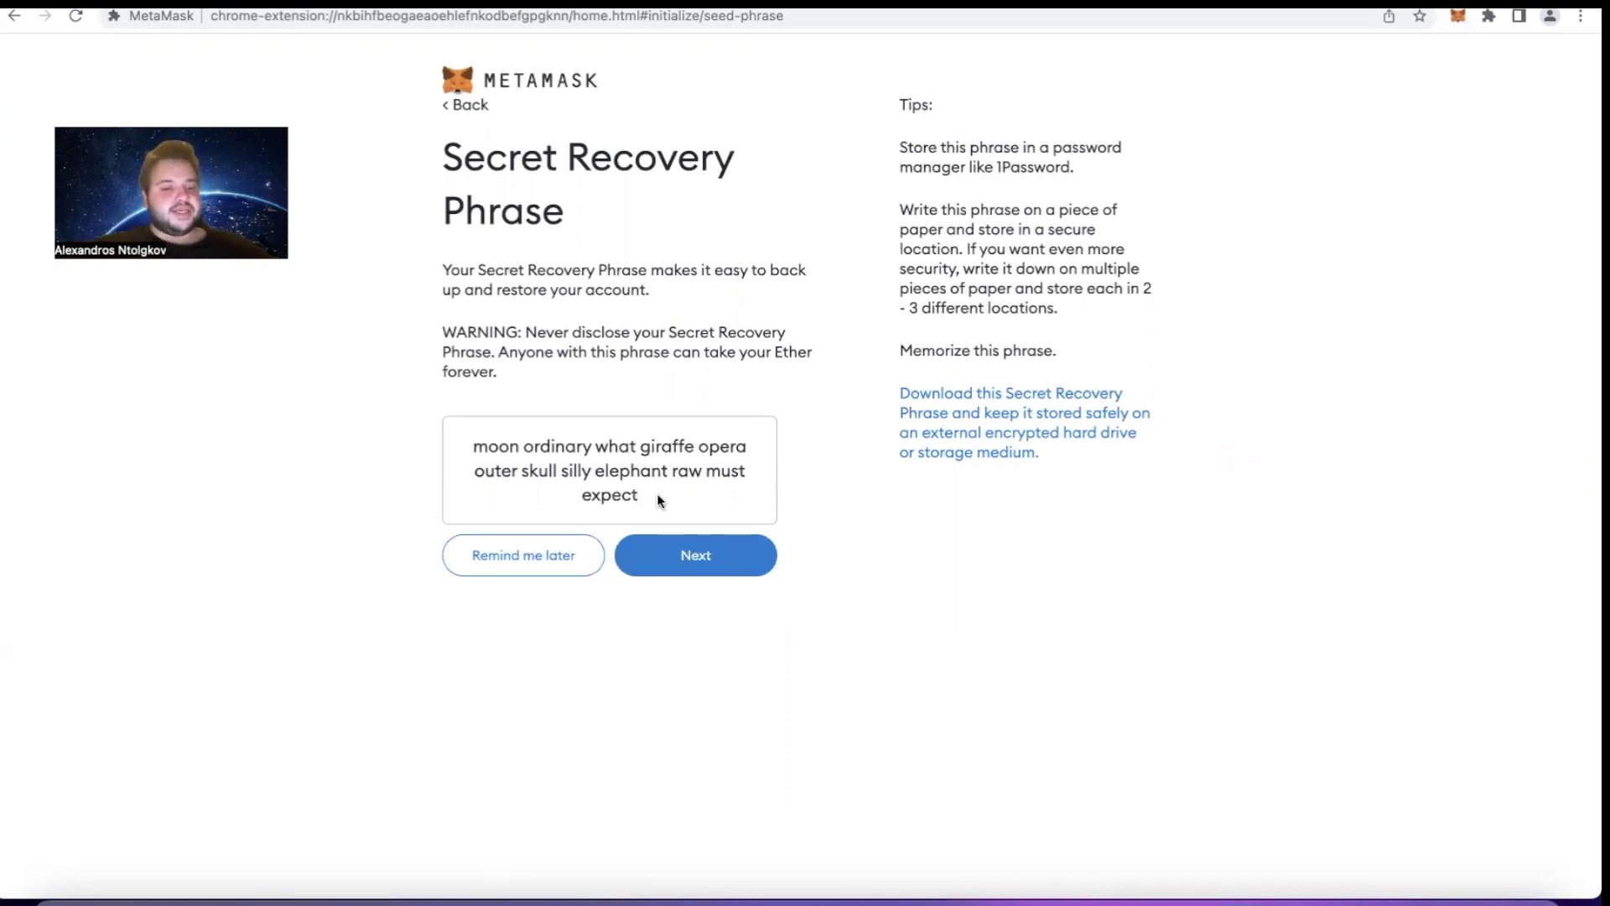
pyautogui.moveTo(656, 495); pyautogui.dragTo(474, 443)
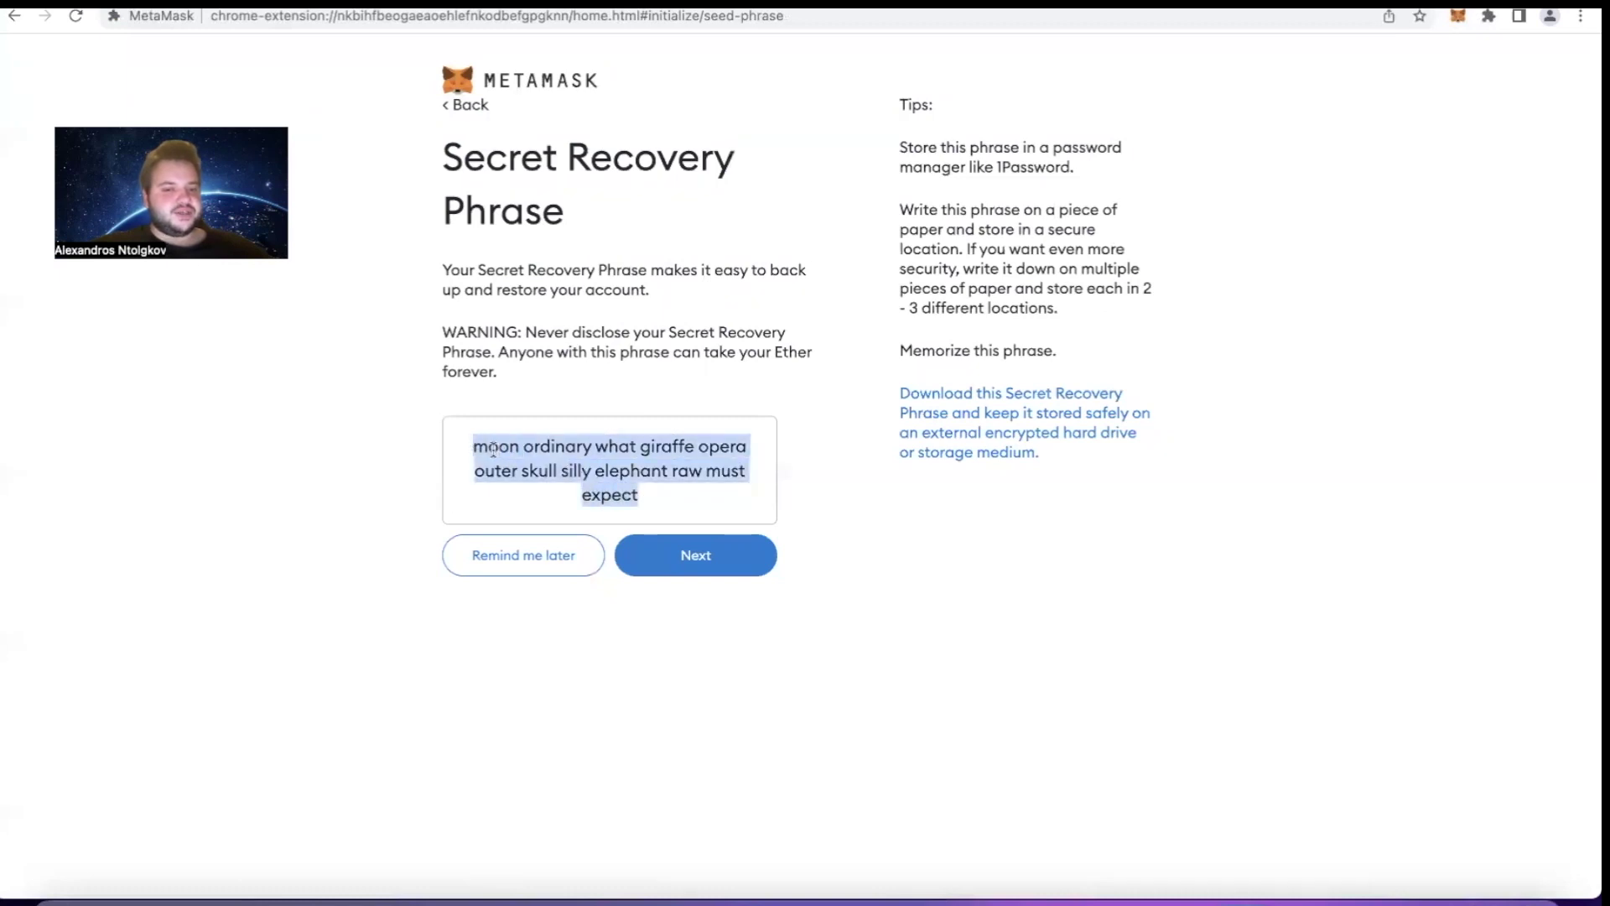
pyautogui.click(493, 448)
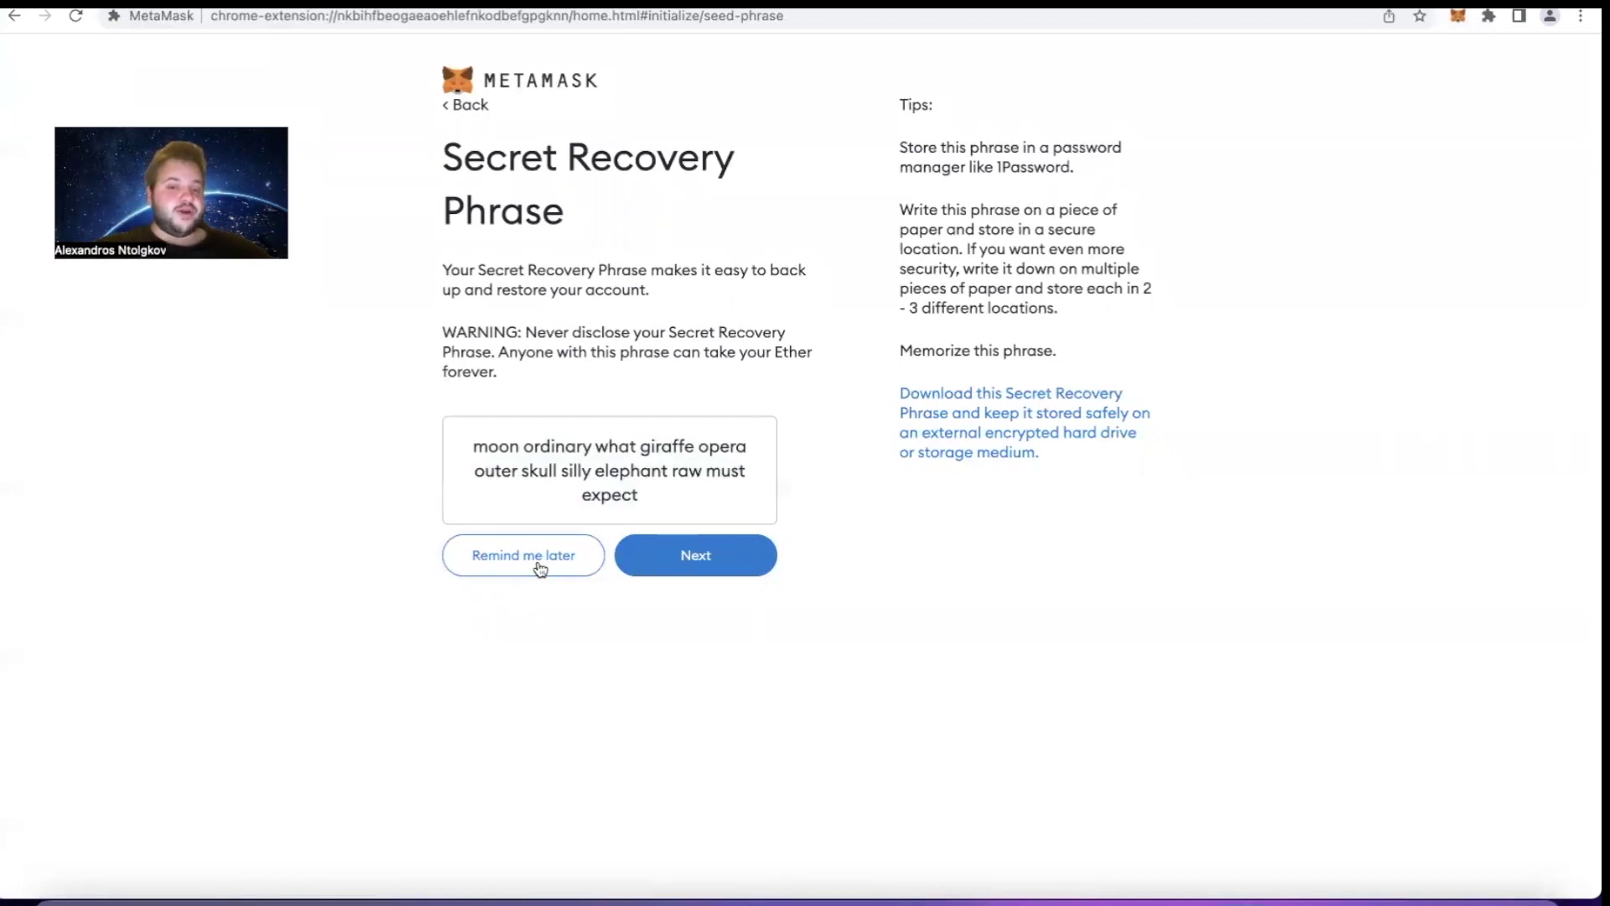
# Postpone the phrase backup, browse the Deposit ETH options, then close them
pyautogui.click(539, 567)
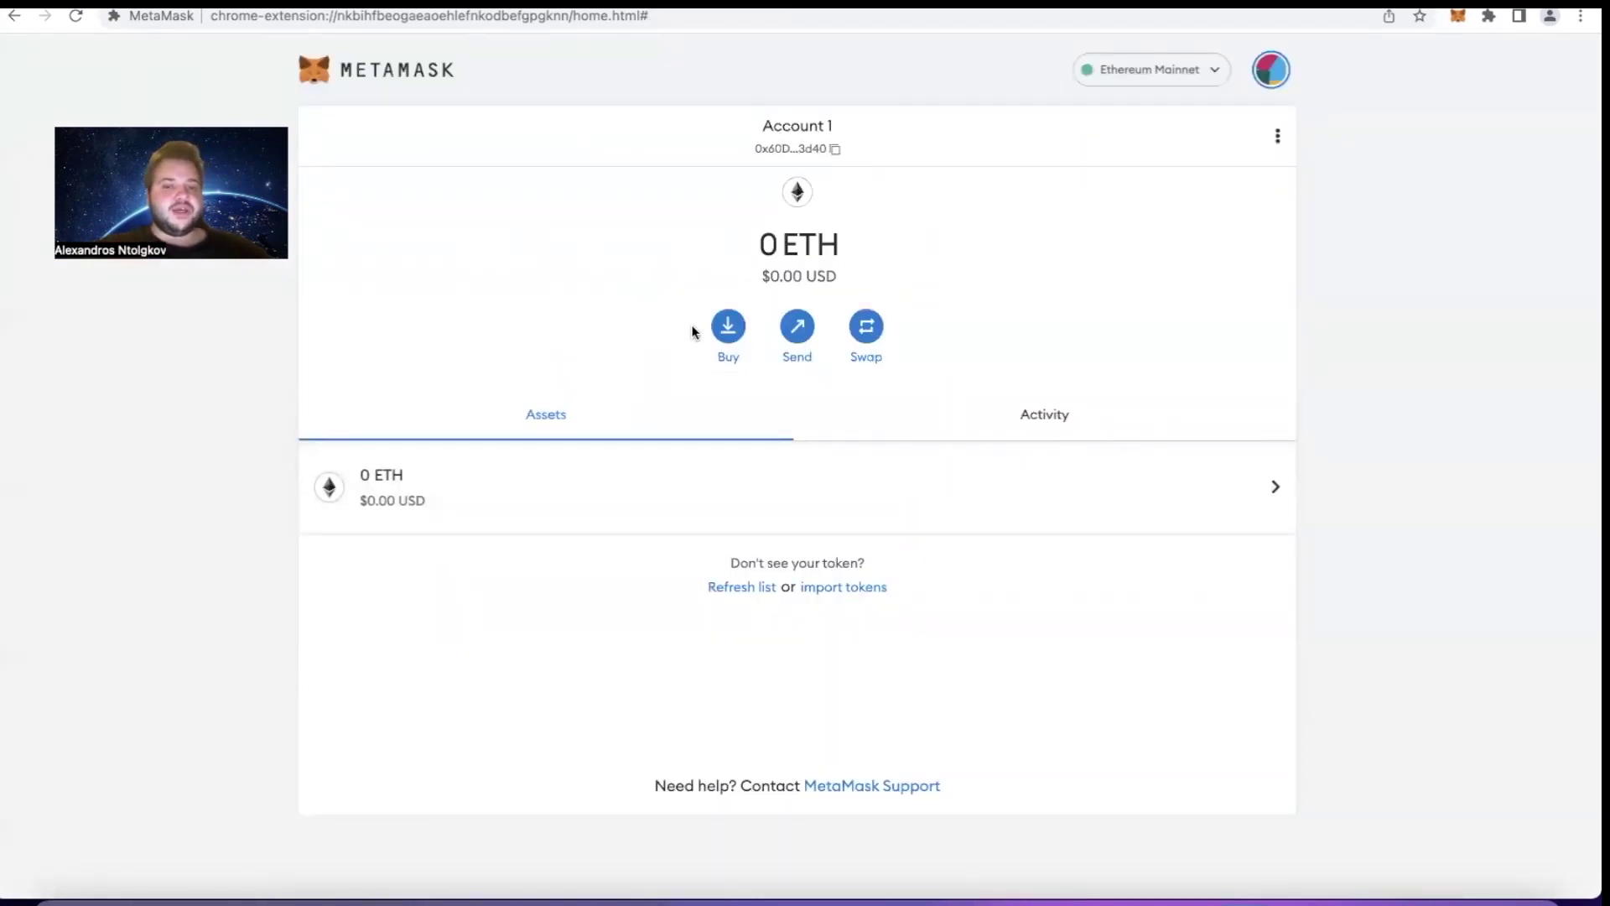
pyautogui.click(729, 339)
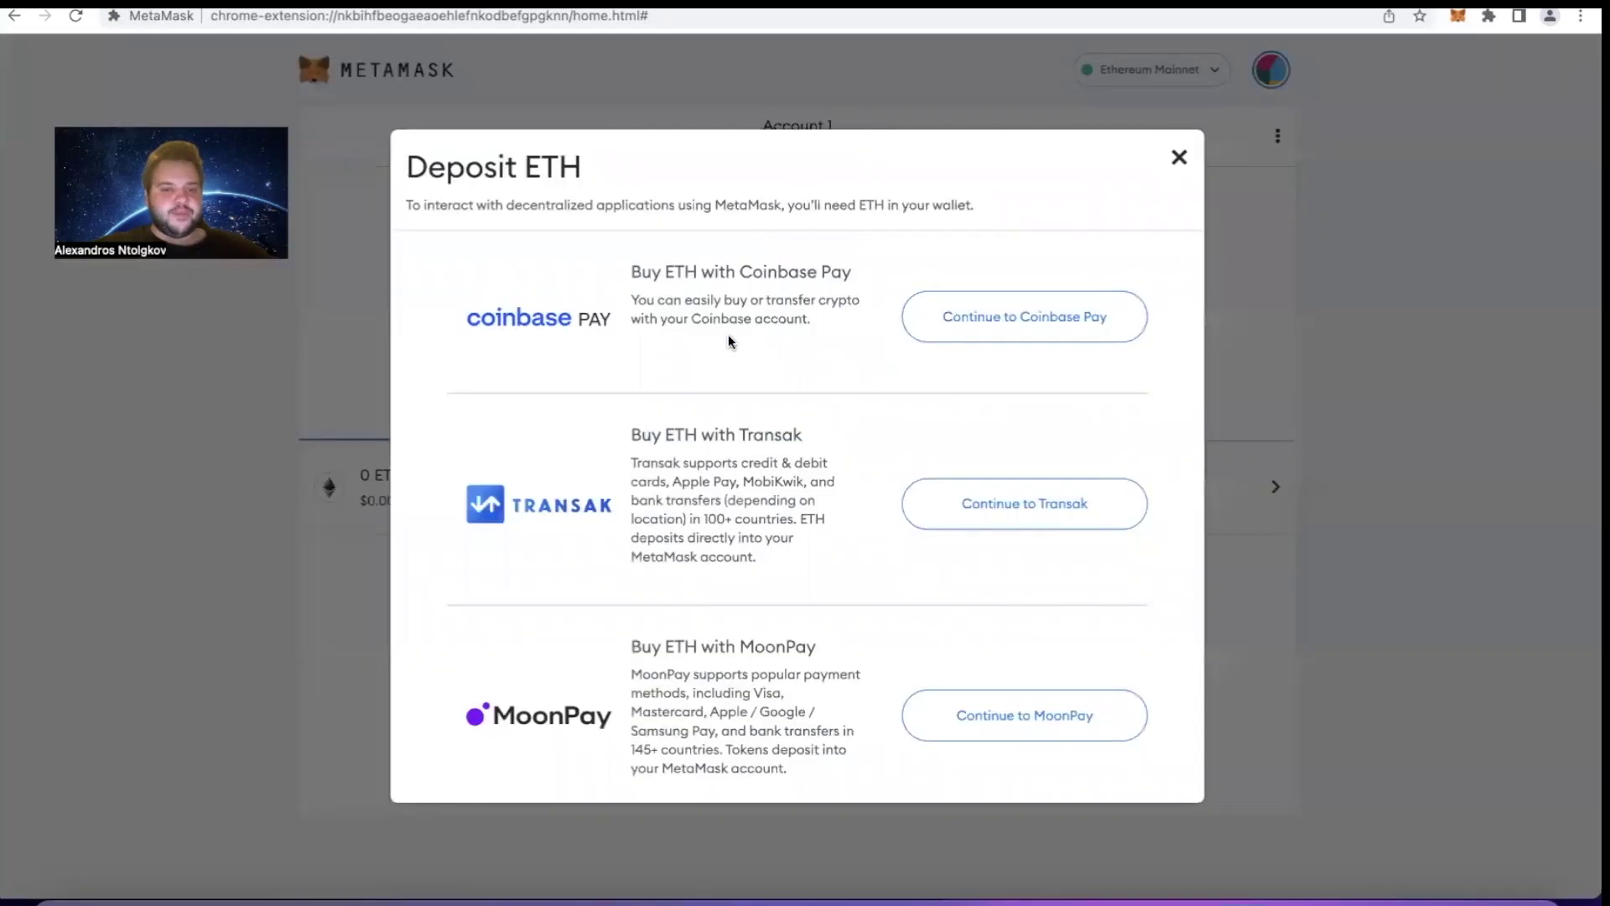
pyautogui.scroll(-1, 696, 334)
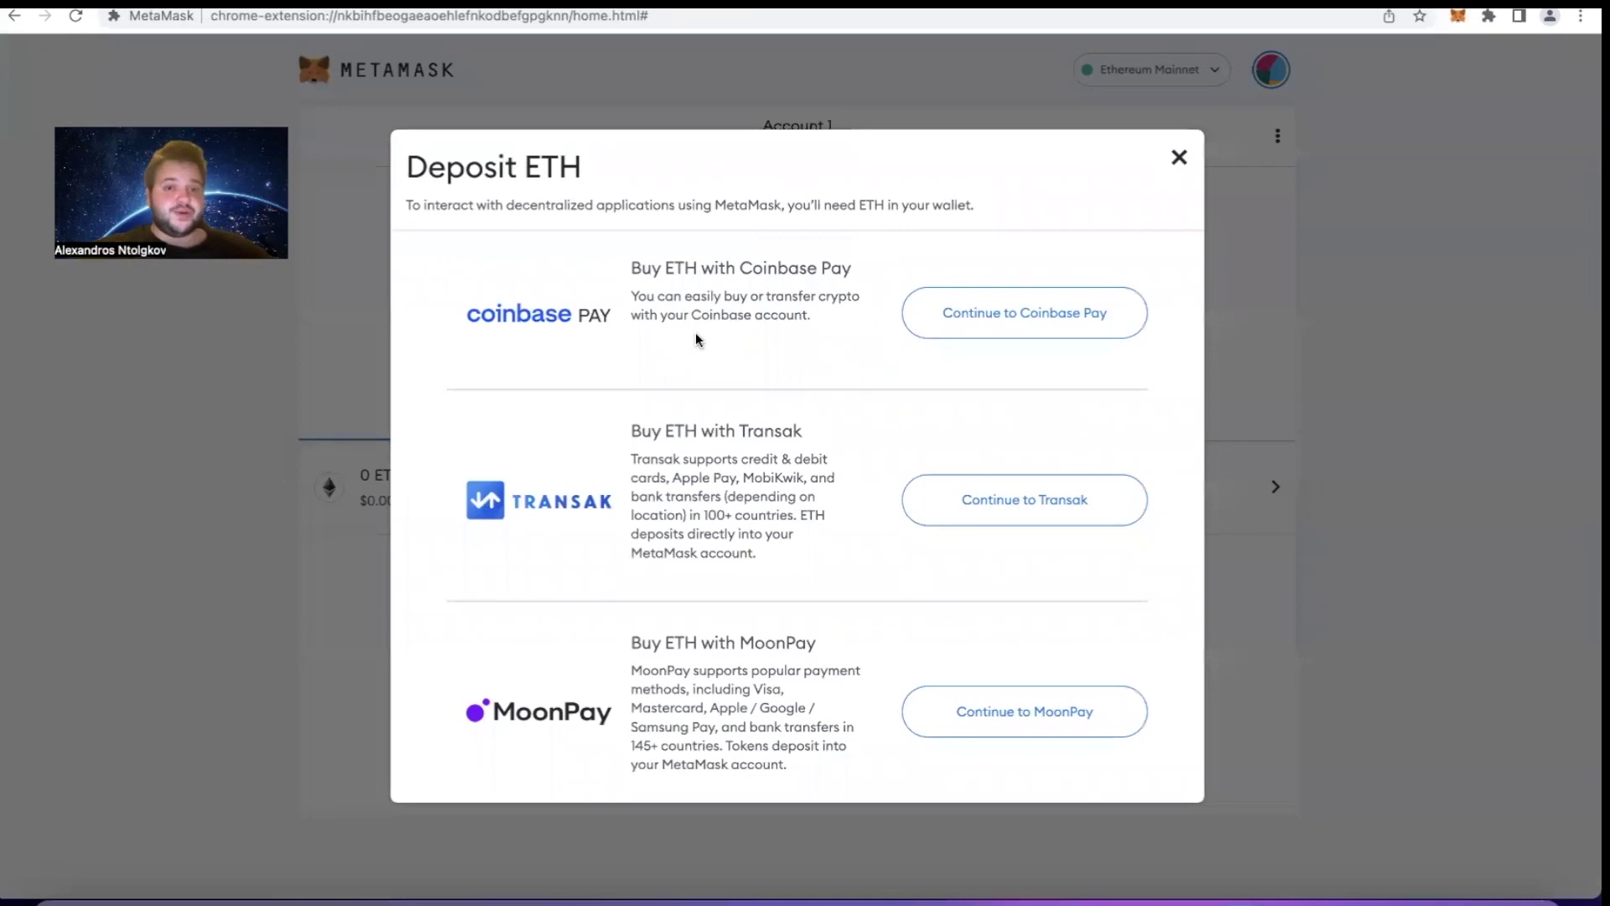
pyautogui.scroll(-1, 696, 340)
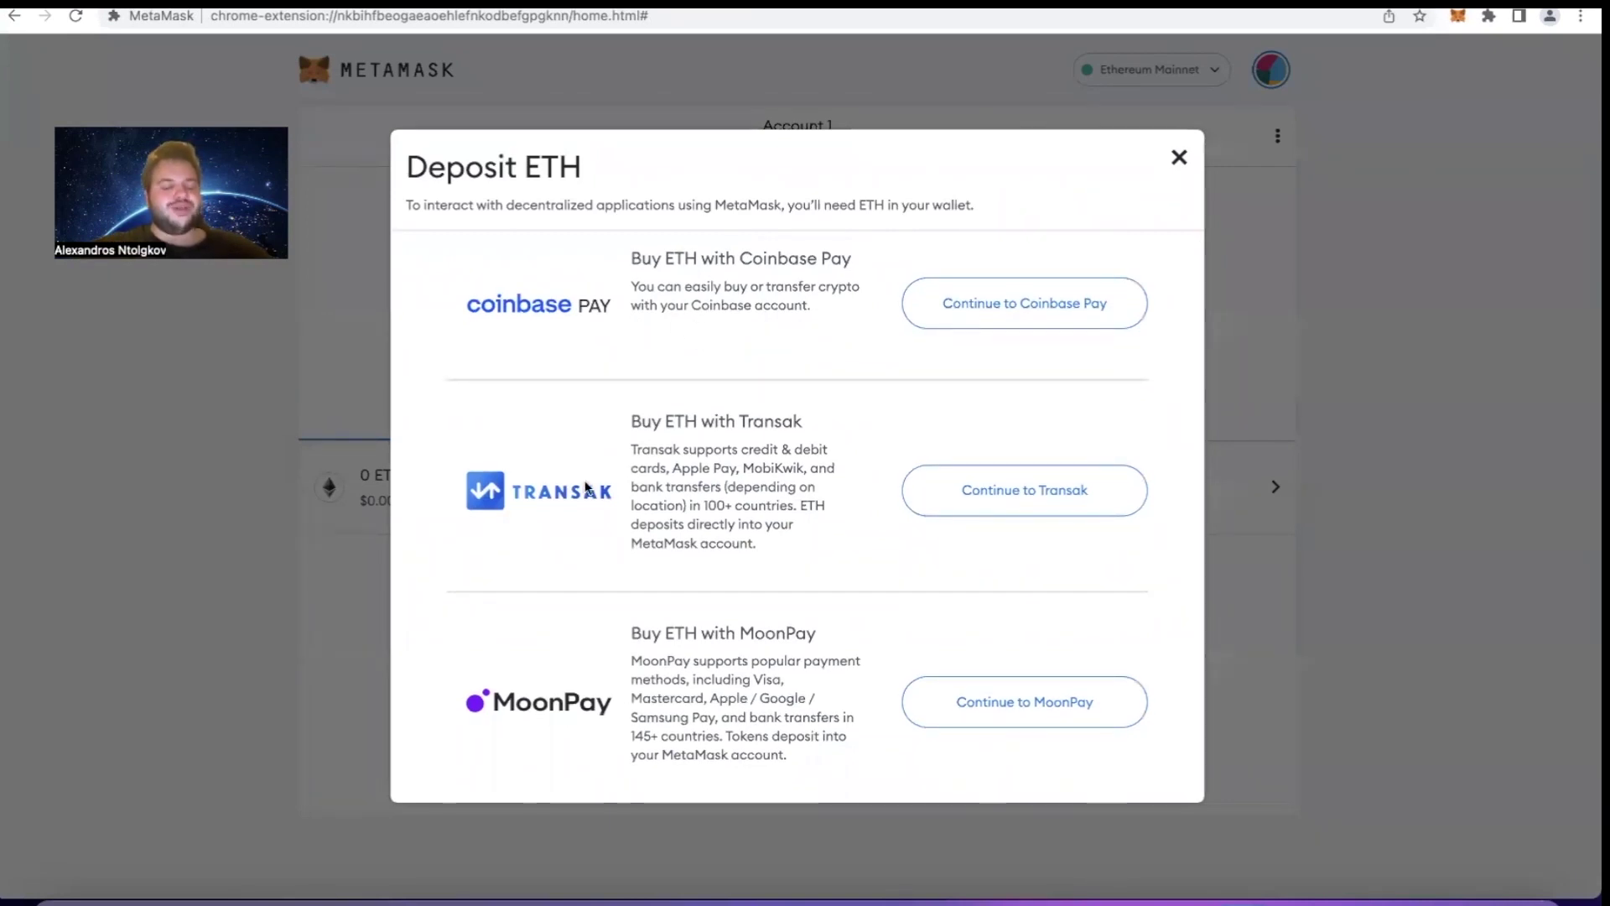
pyautogui.scroll(-5, 579, 507)
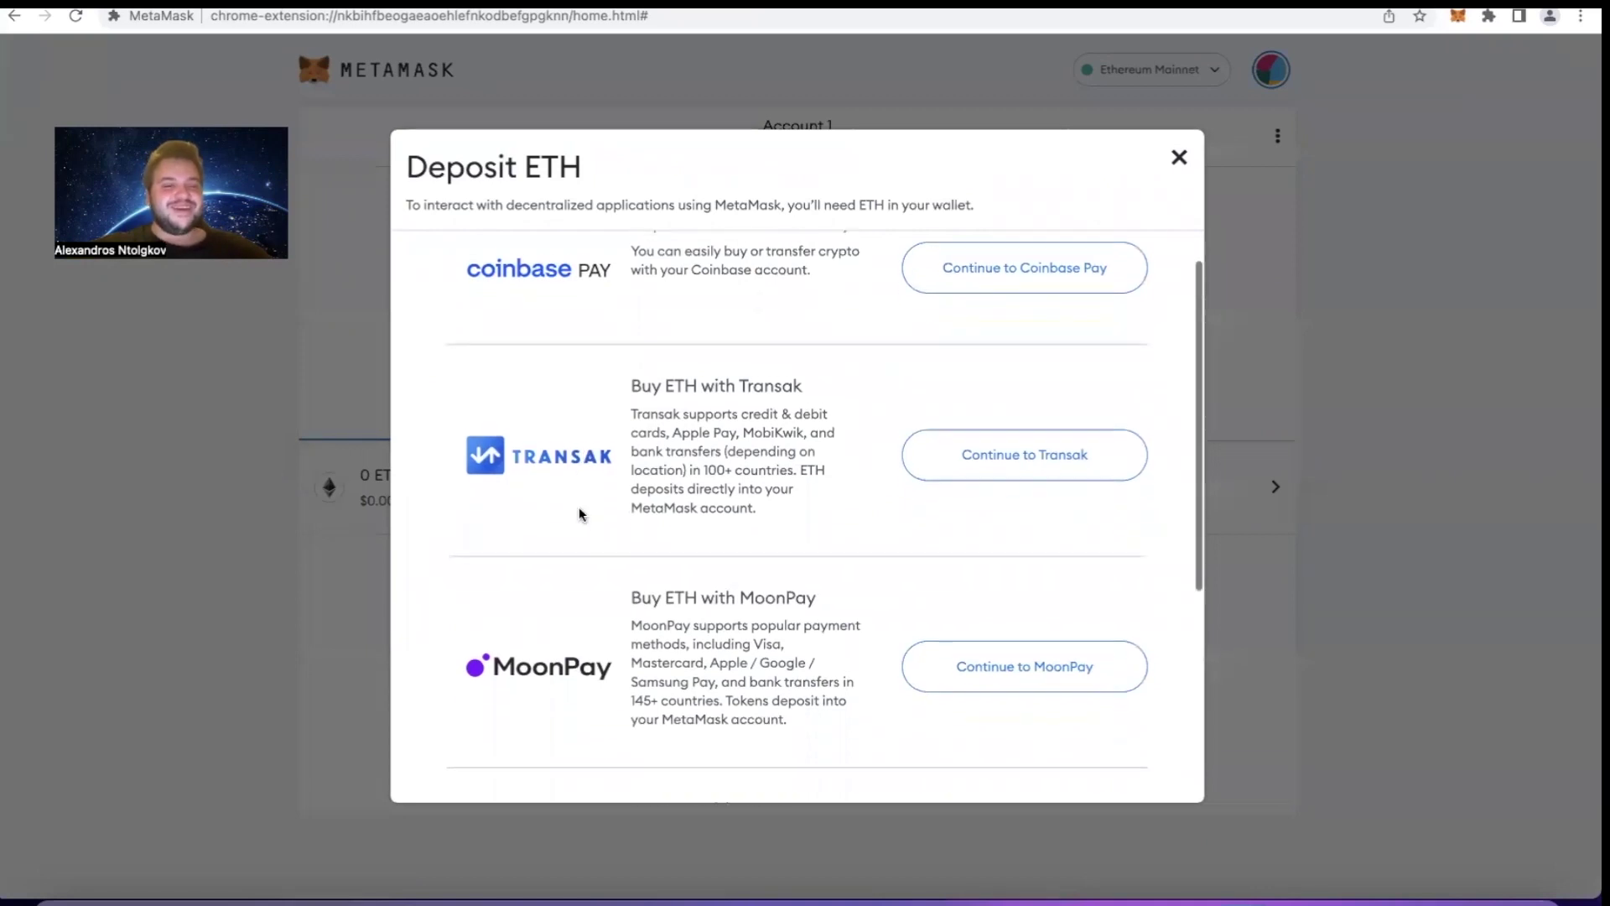
pyautogui.scroll(-6, 576, 686)
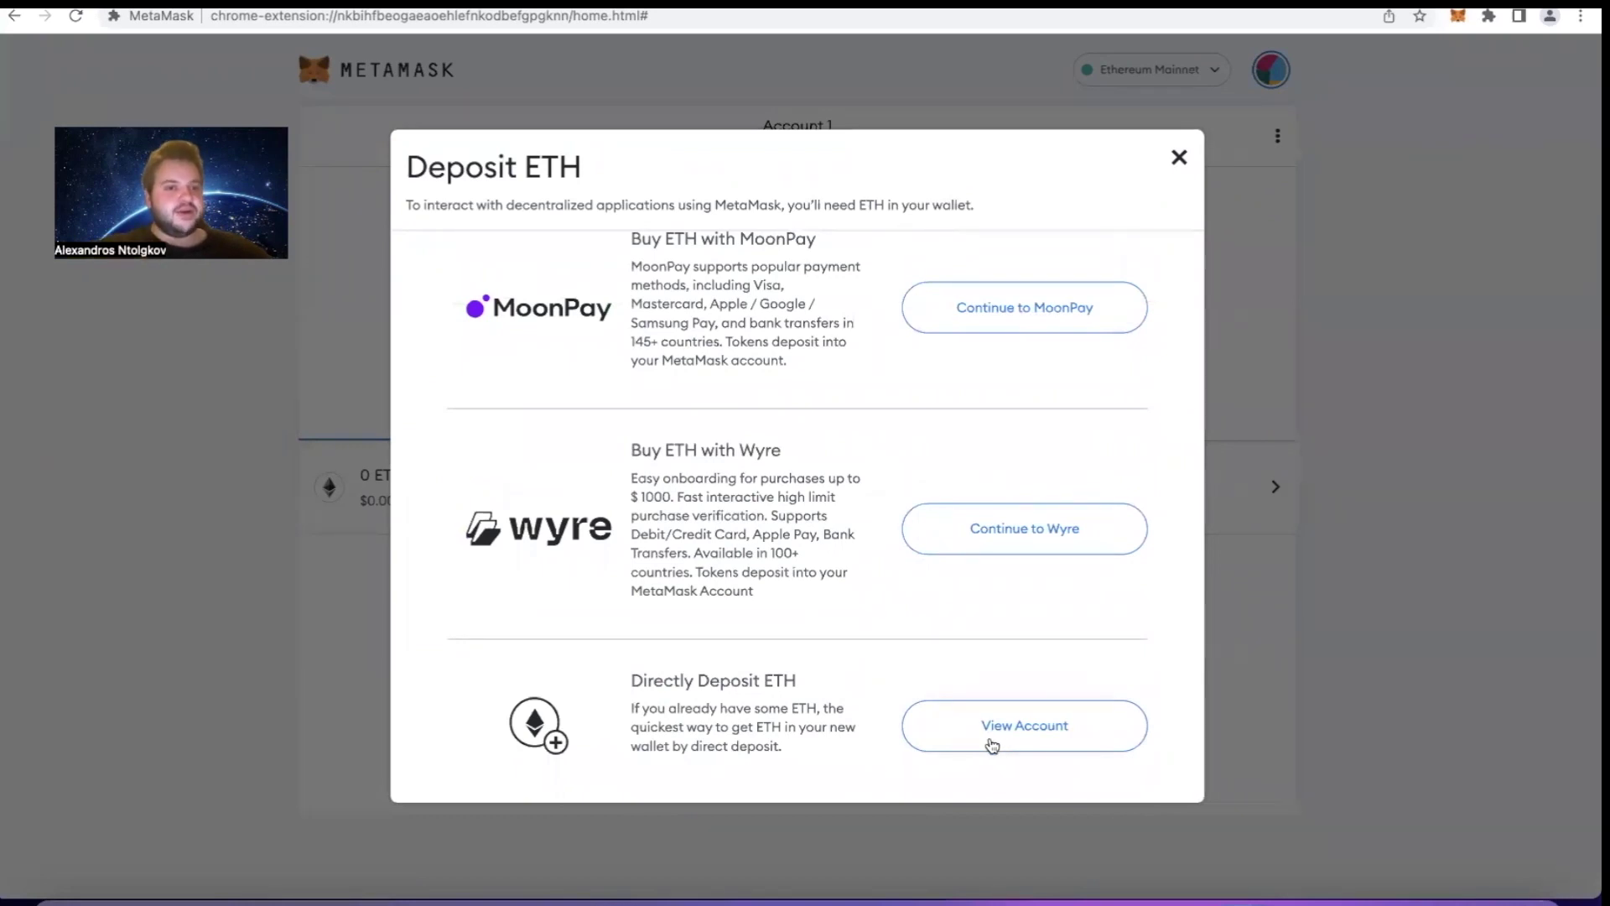
pyautogui.click(1330, 508)
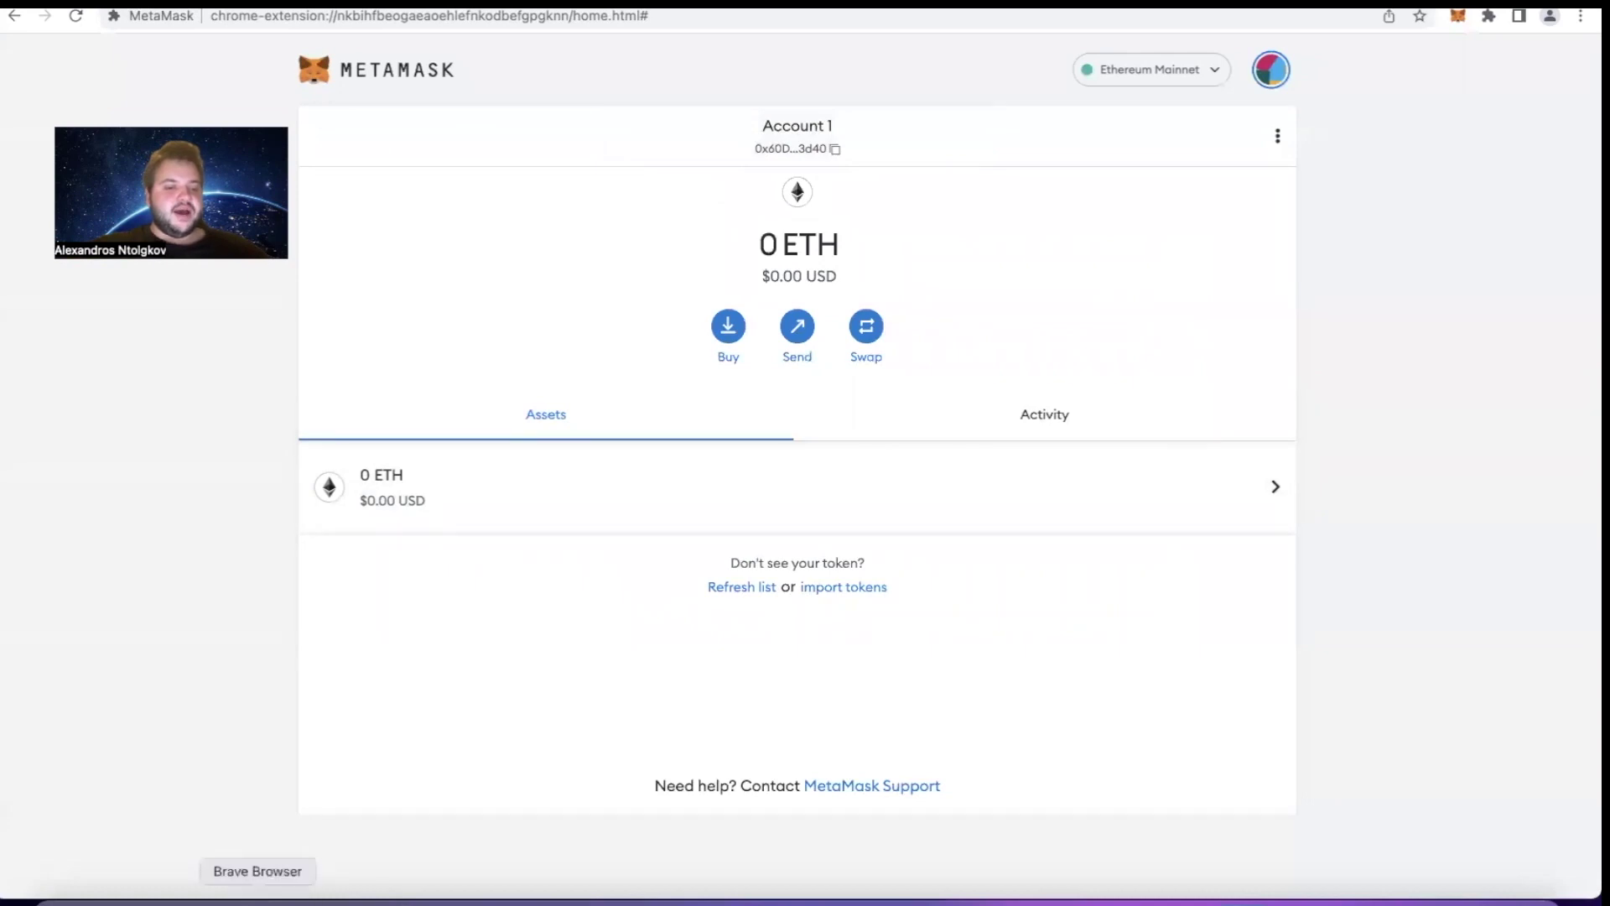
# In Brave, start a Send from the other MetaMask wallet to the pasted new address
pyautogui.click(257, 899)
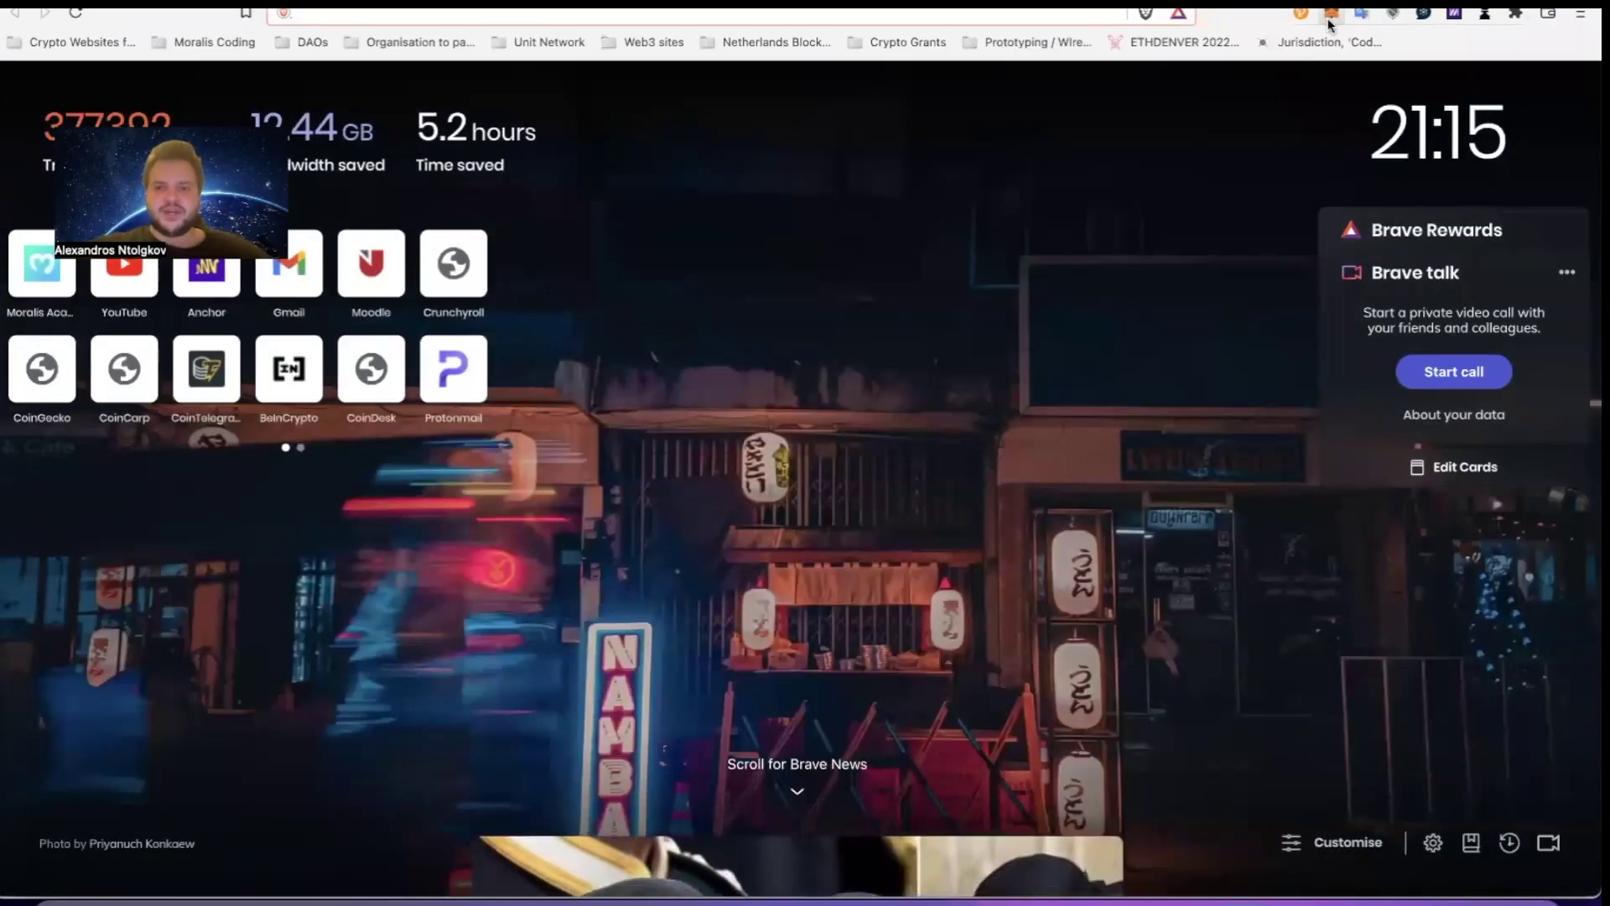
pyautogui.click(1330, 20)
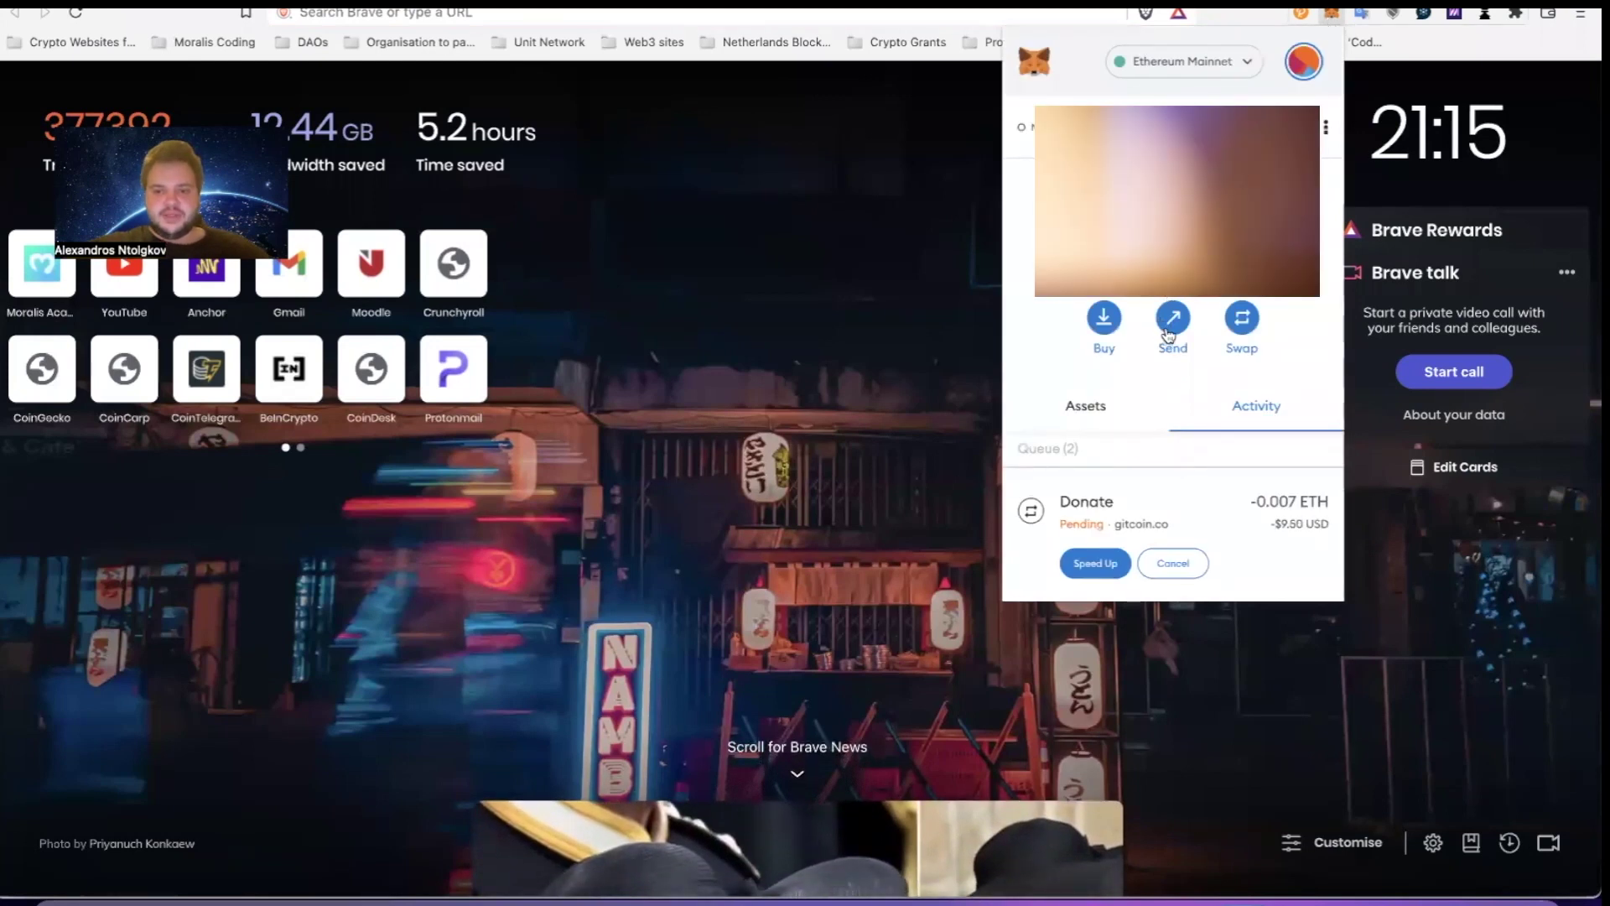
pyautogui.click(1173, 328)
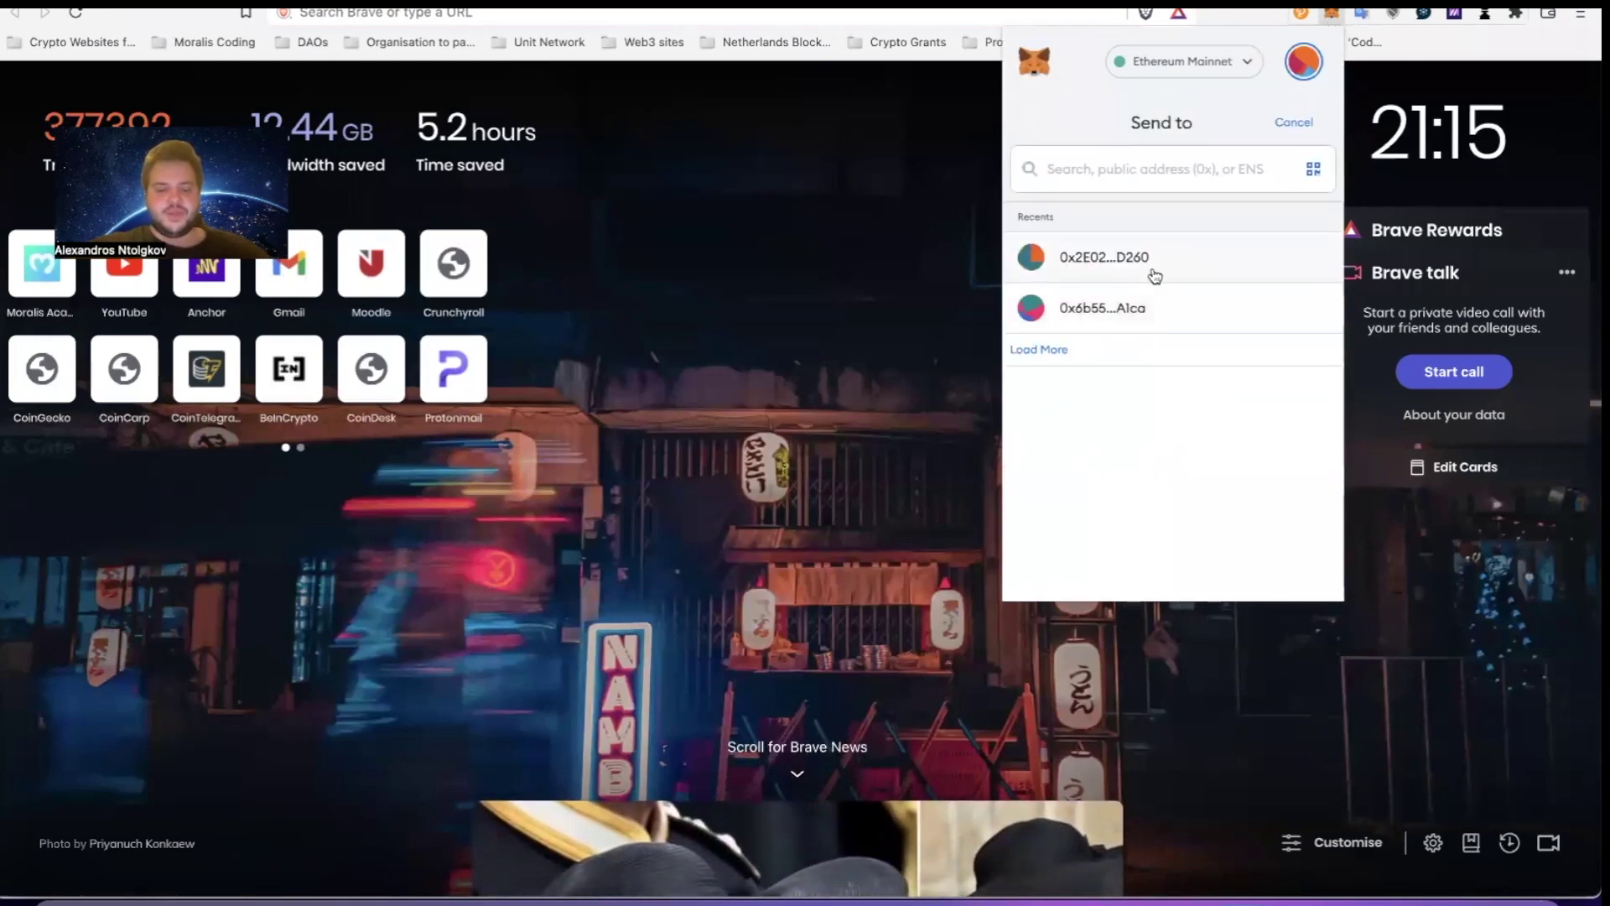
pyautogui.write('0x60D46D9669e721f99cb2eb0F2595eb80f3E63d40')
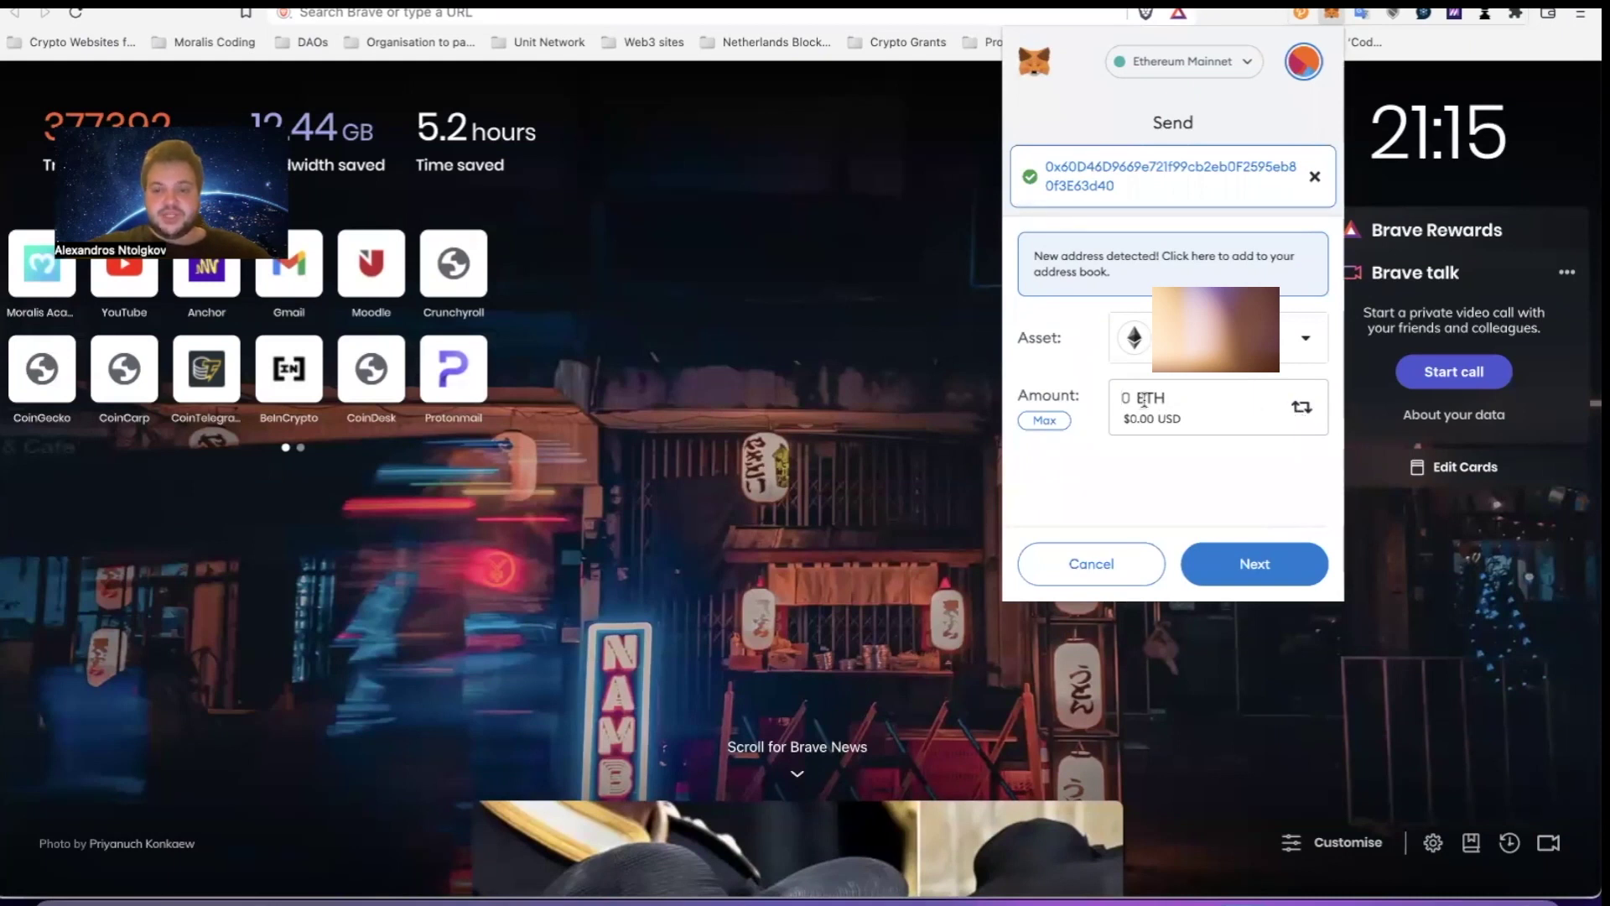
# Switch the amount to USD, enter $1, review and confirm the transfer
pyautogui.write('1')
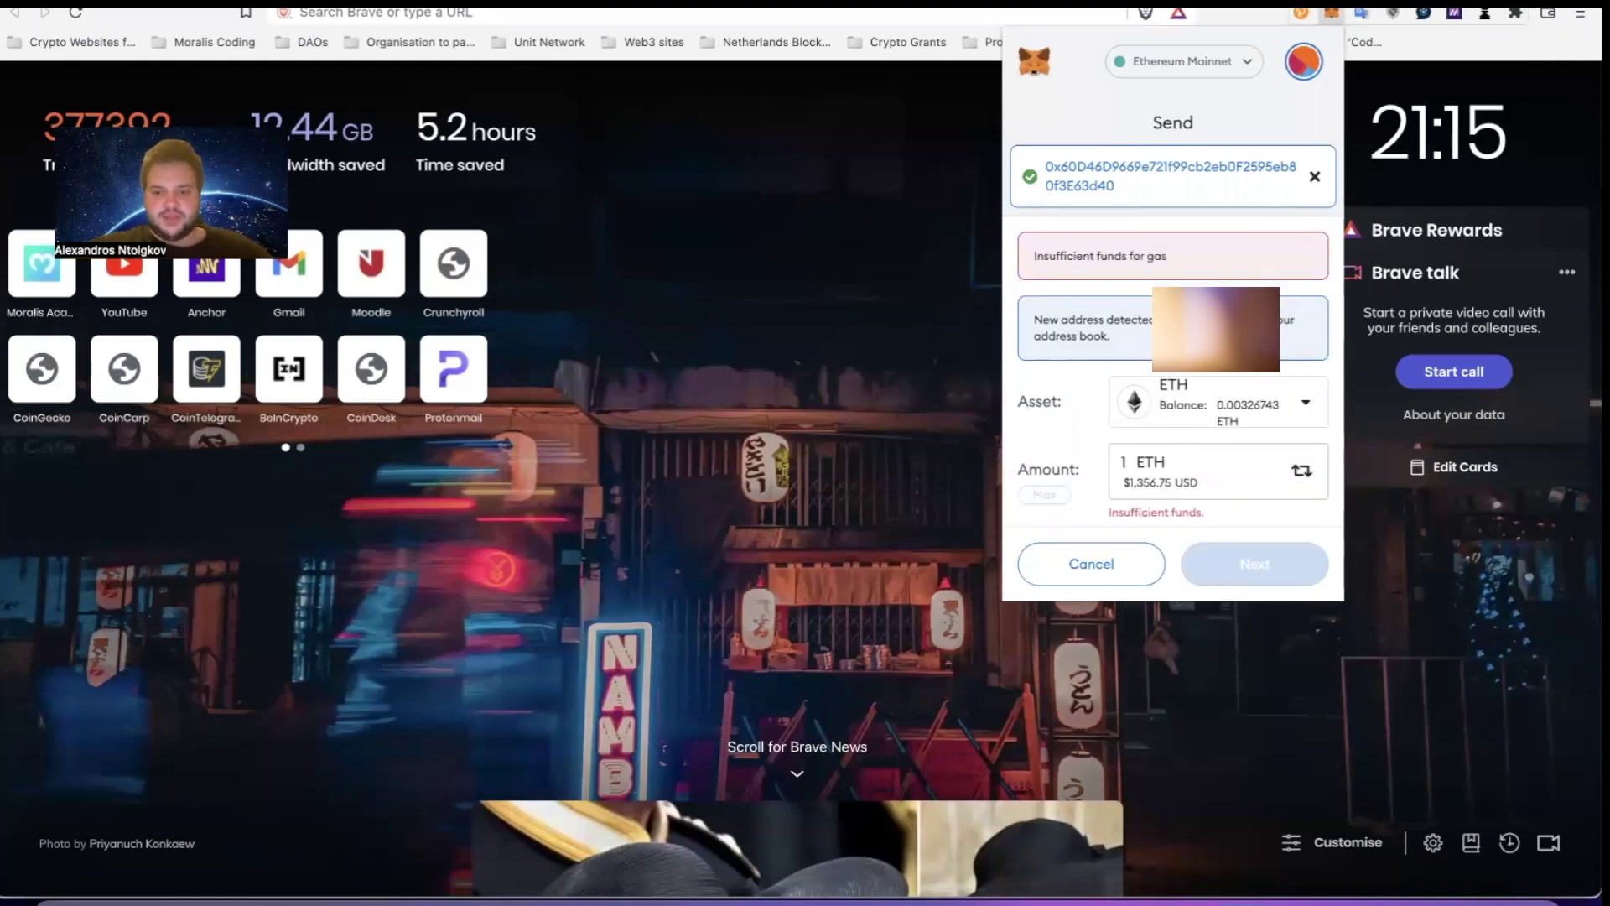
pyautogui.press('BackSpace')
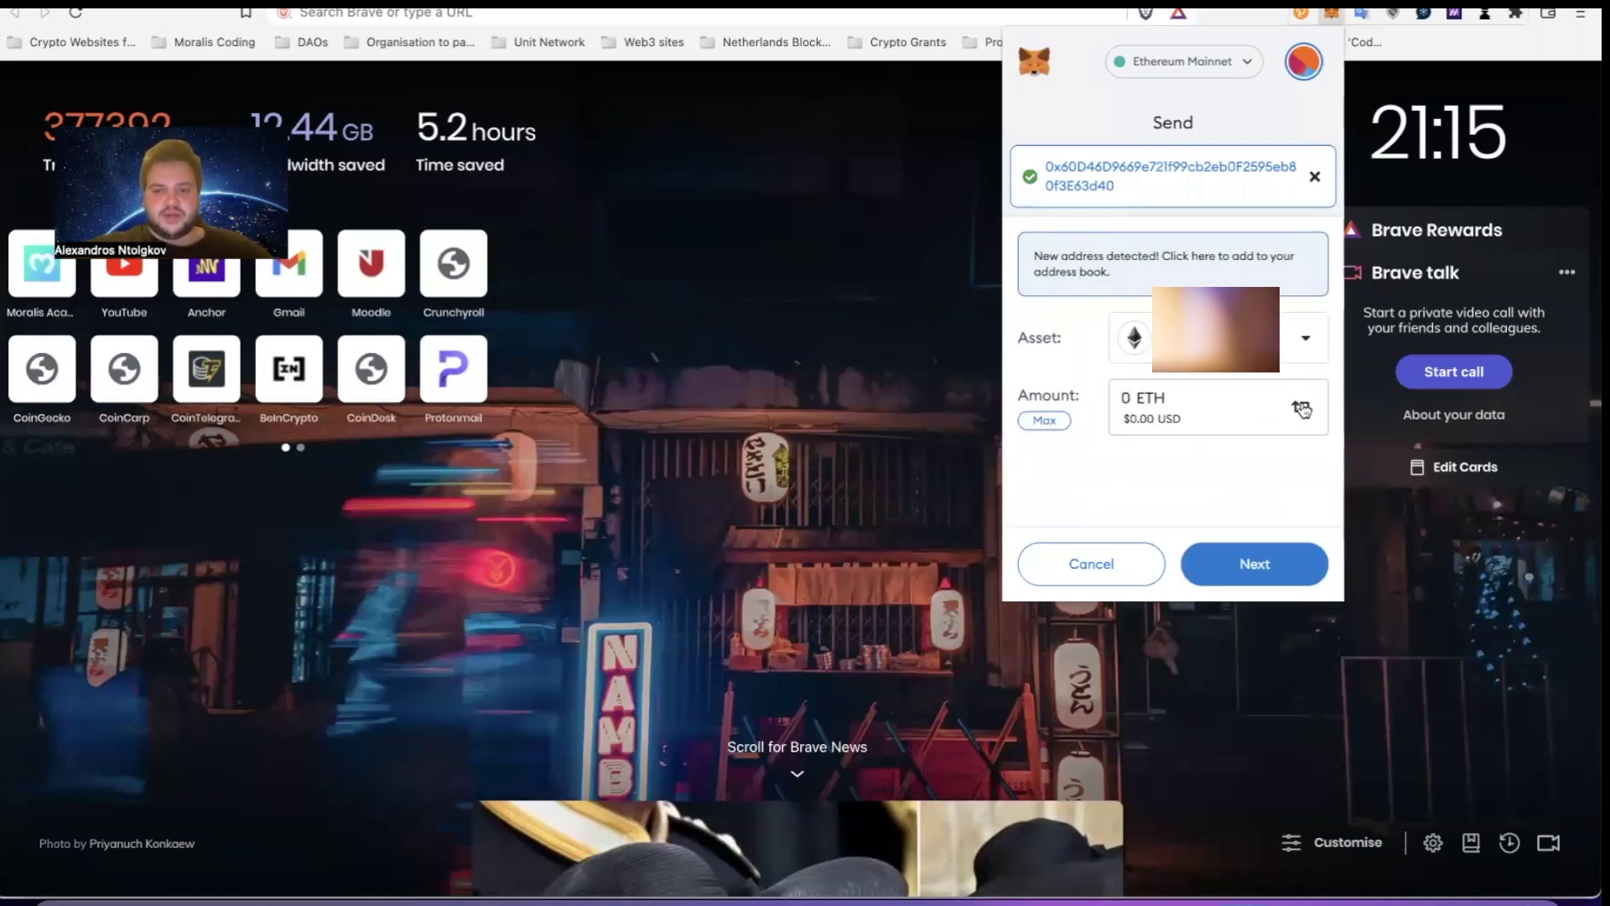
pyautogui.click(1305, 406)
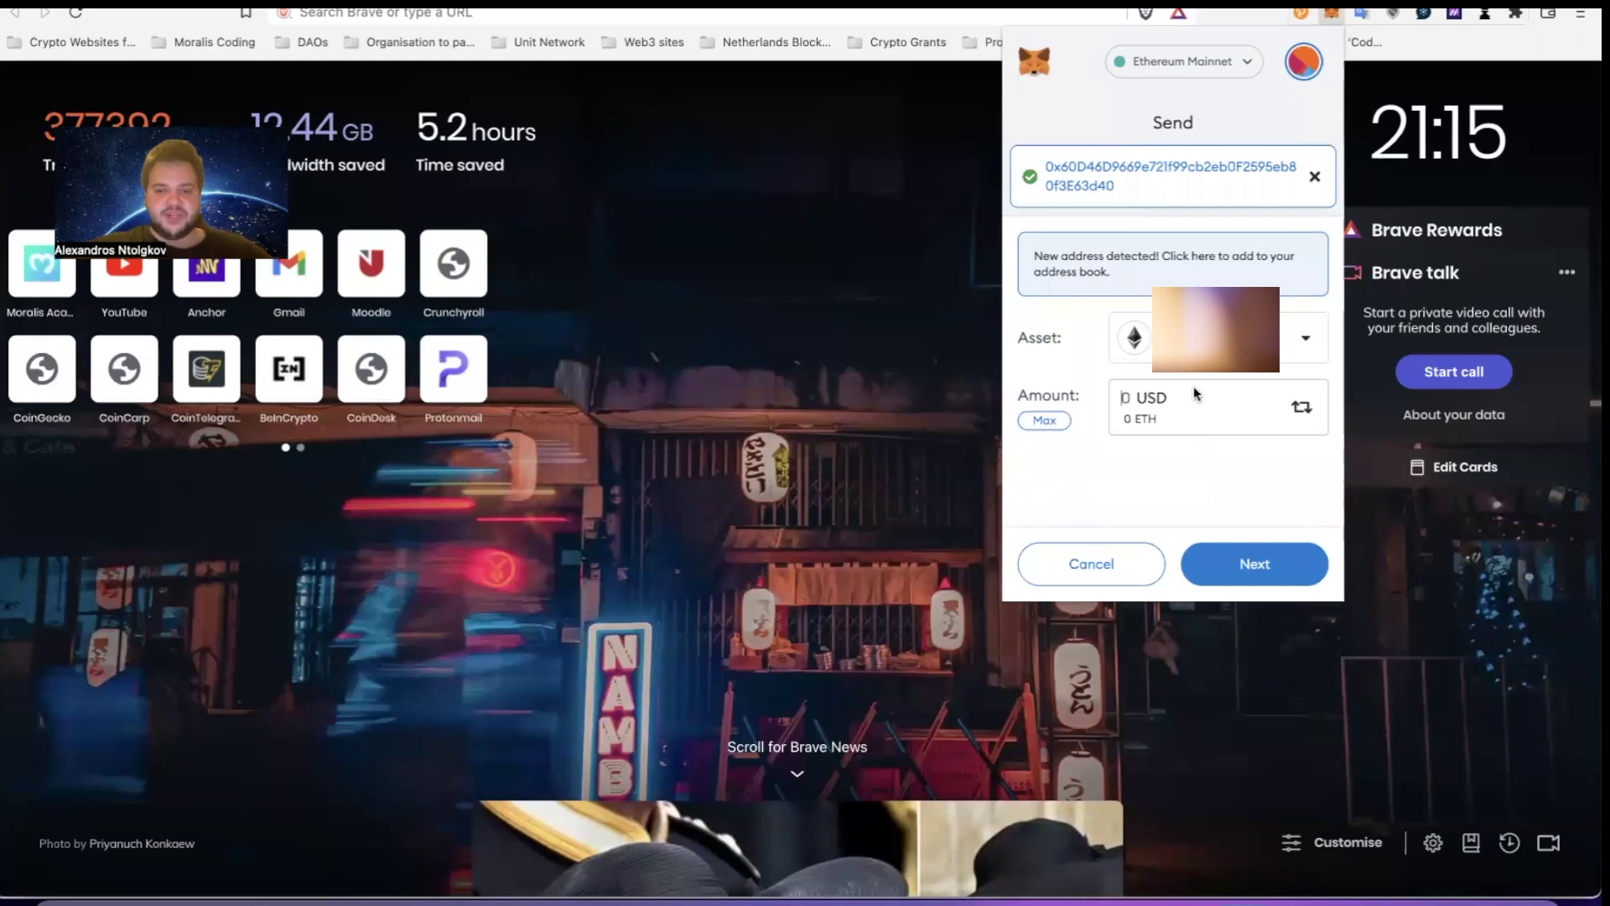
pyautogui.write('1')
pyautogui.click(1250, 568)
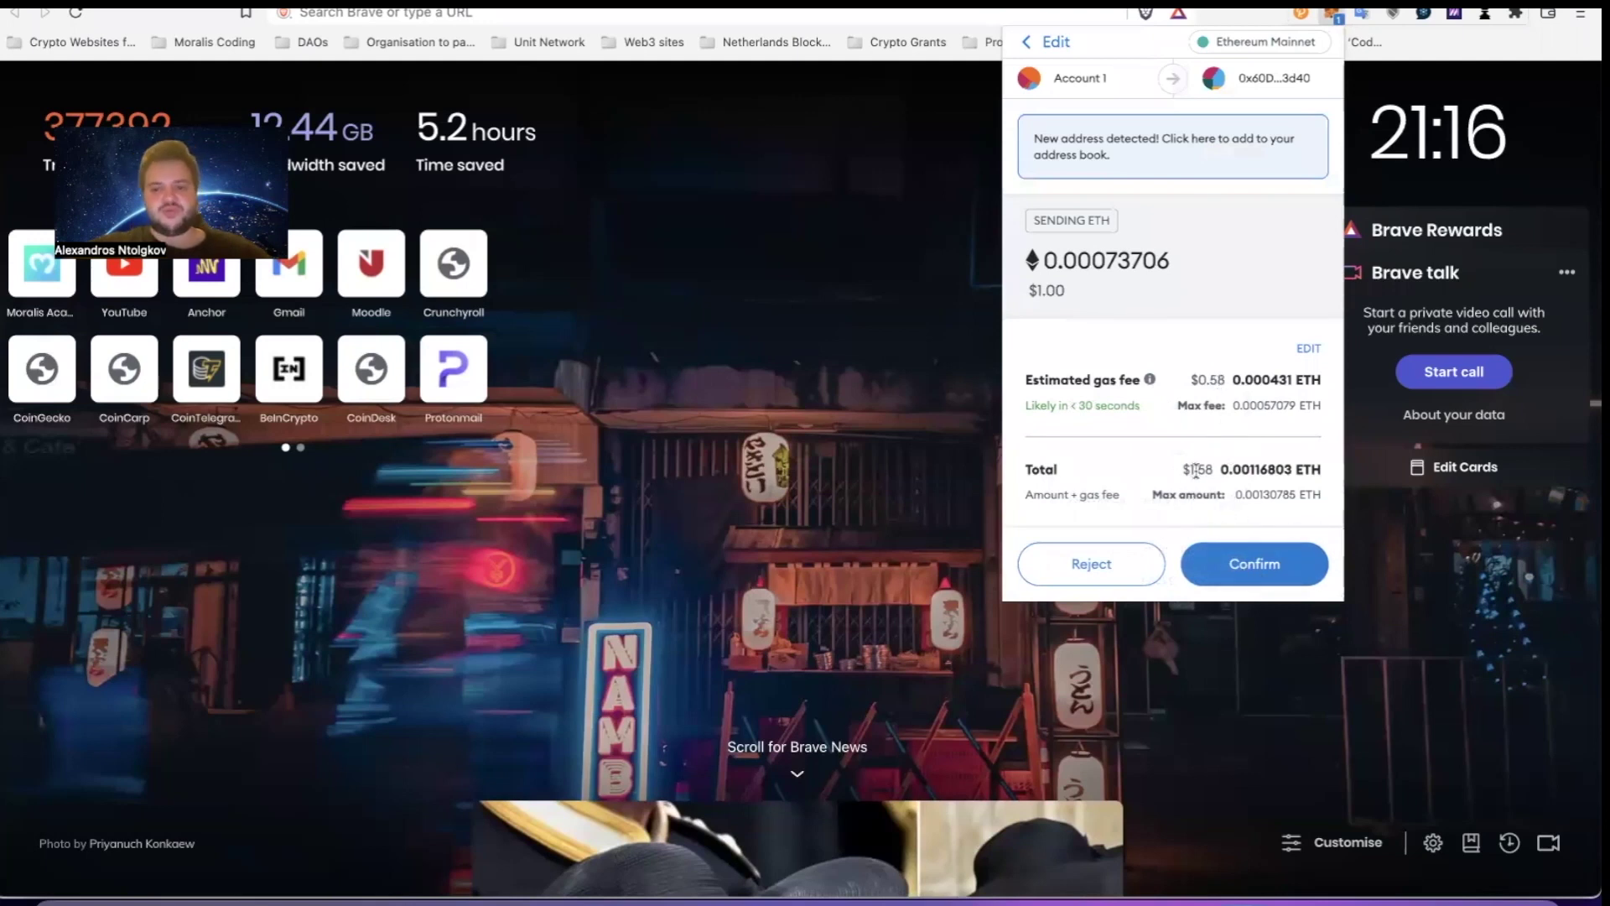
pyautogui.click(1250, 571)
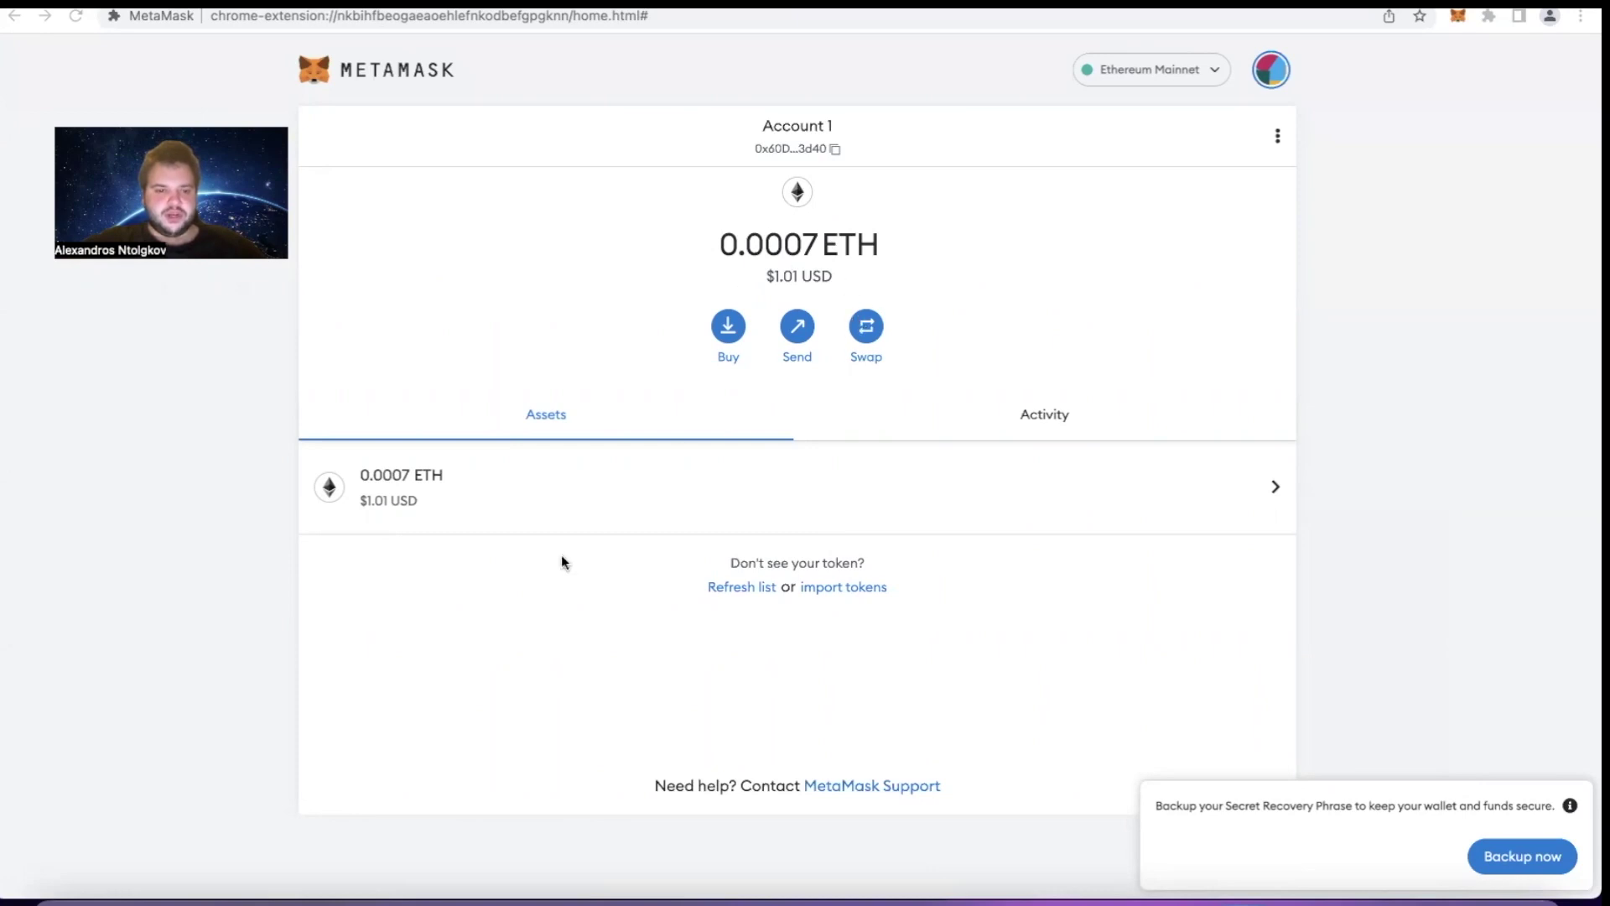
# View the received 0.00073706 ETH ($1.01) transaction under Activity, then open the account options
pyautogui.click(1023, 418)
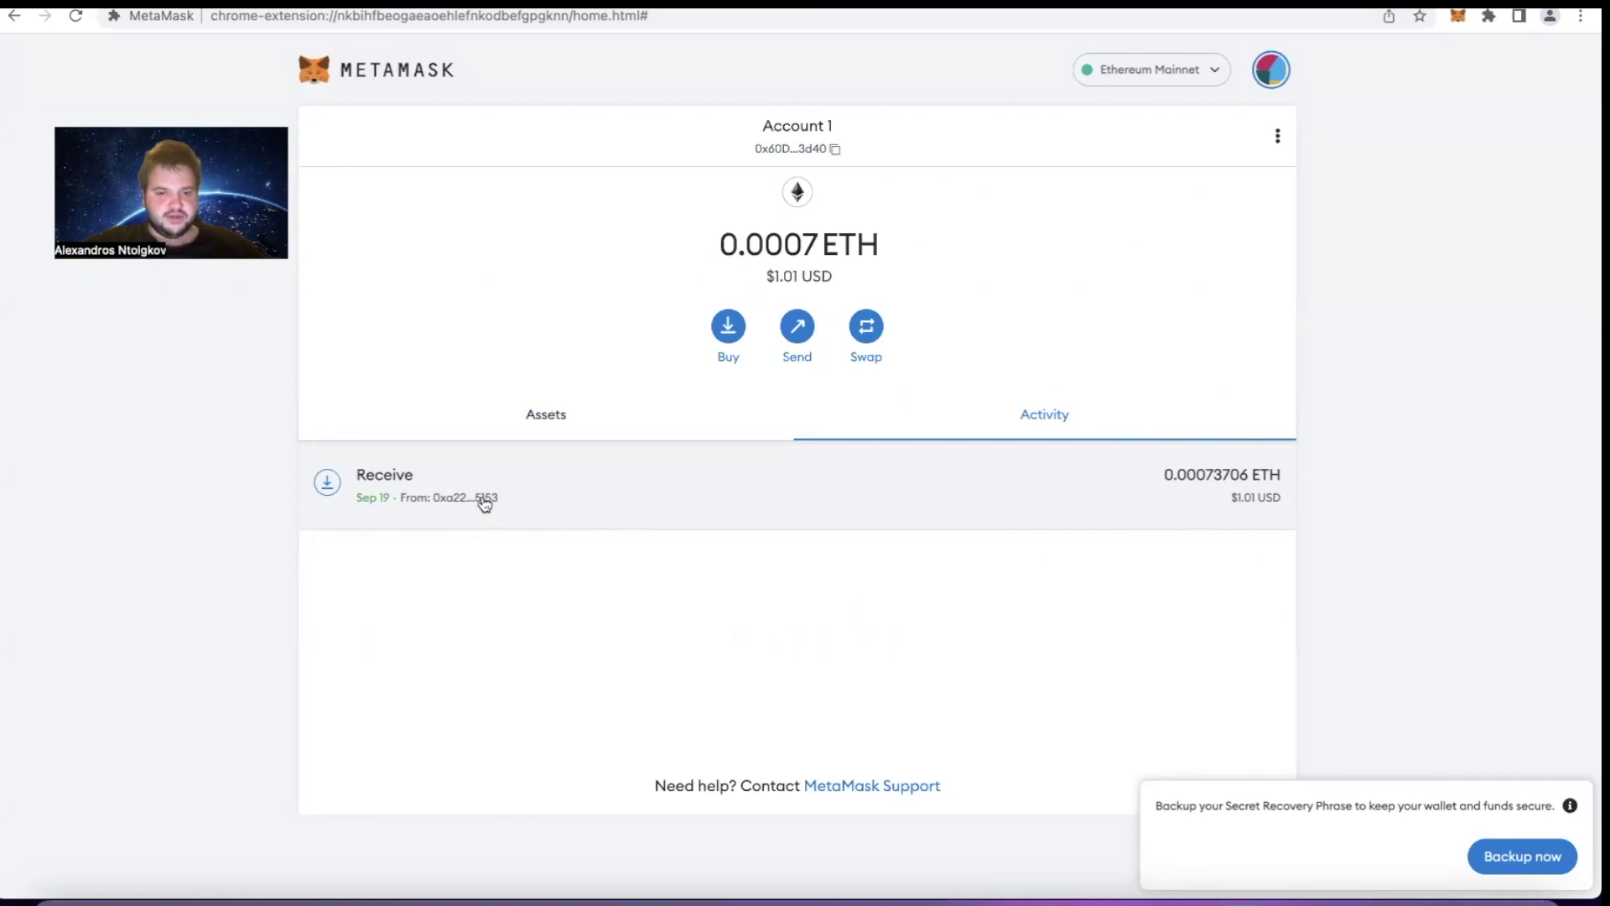
pyautogui.click(1277, 137)
pyautogui.click(1277, 136)
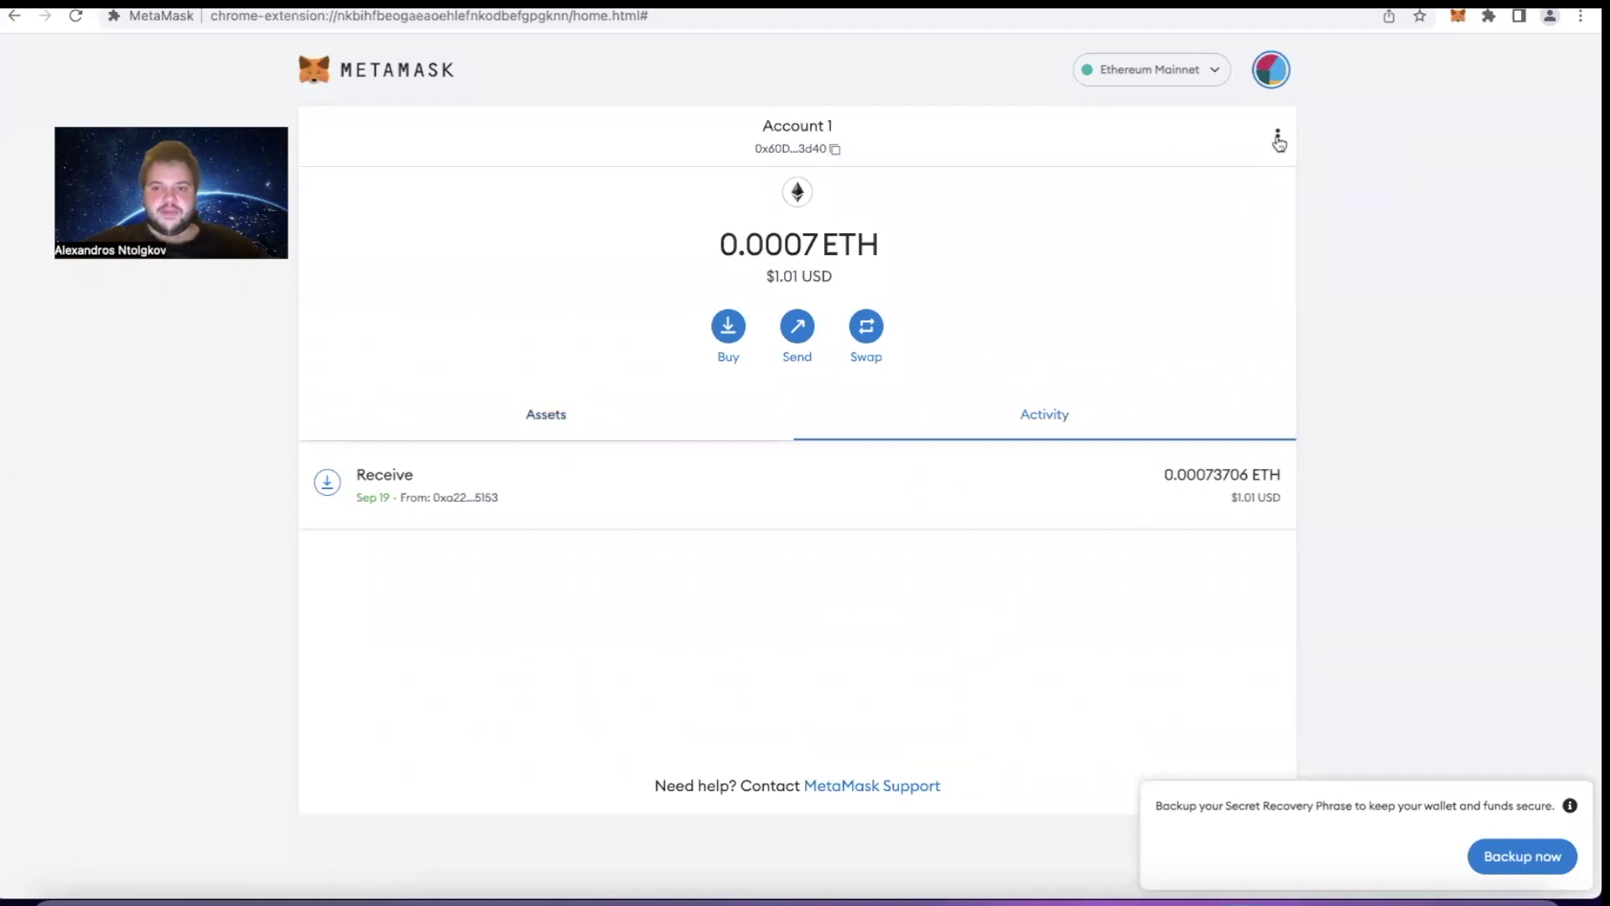
pyautogui.click(1277, 57)
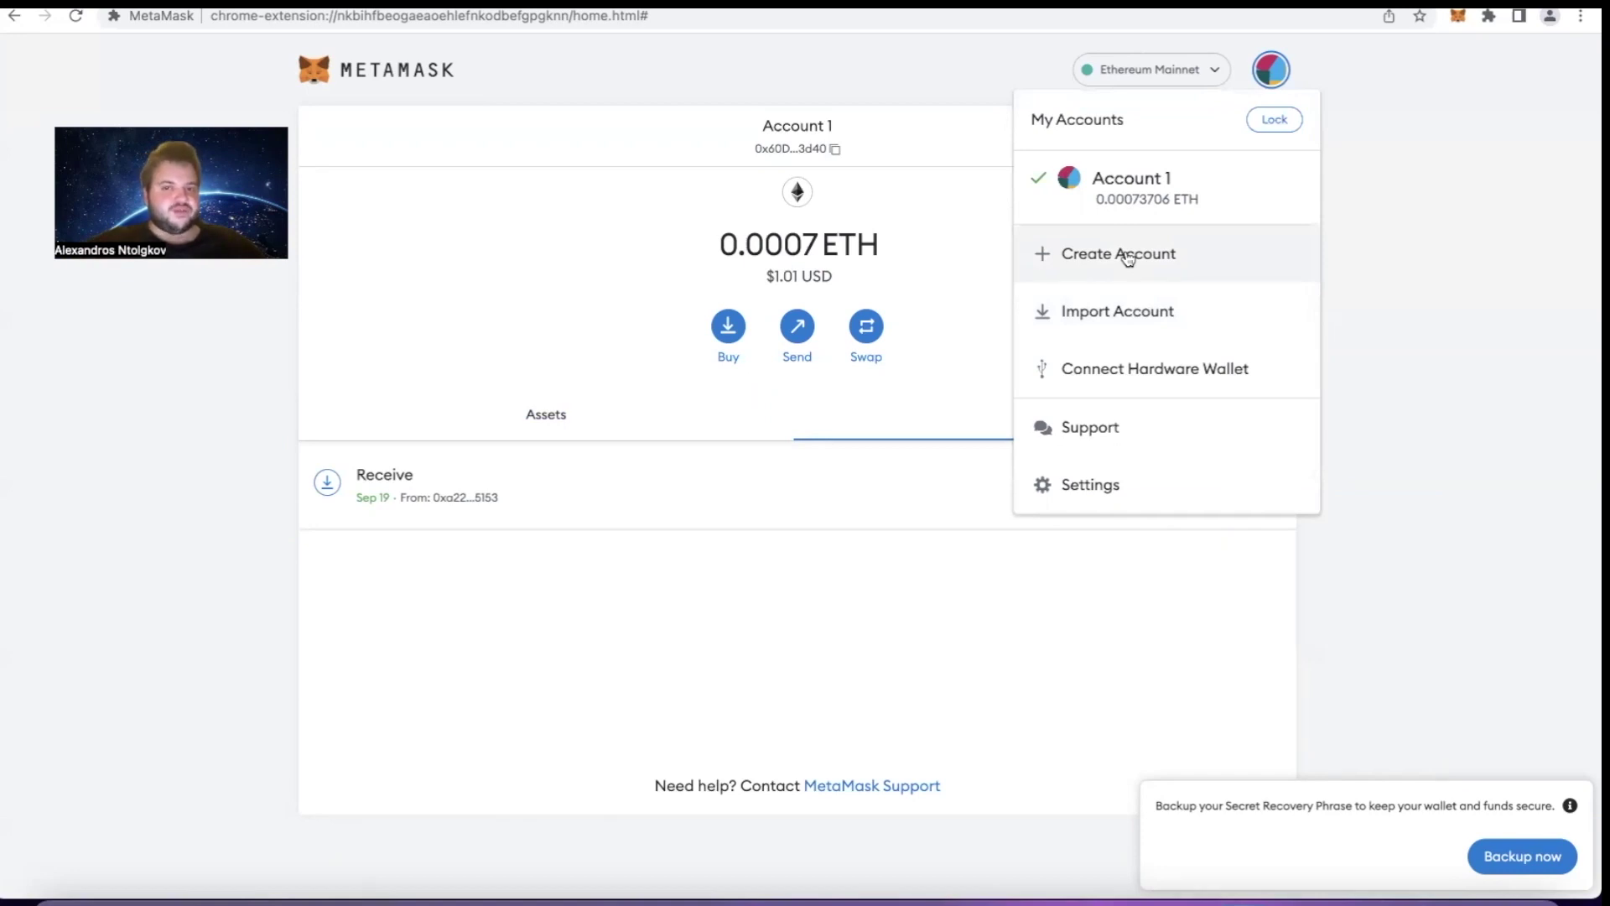
pyautogui.click(491, 394)
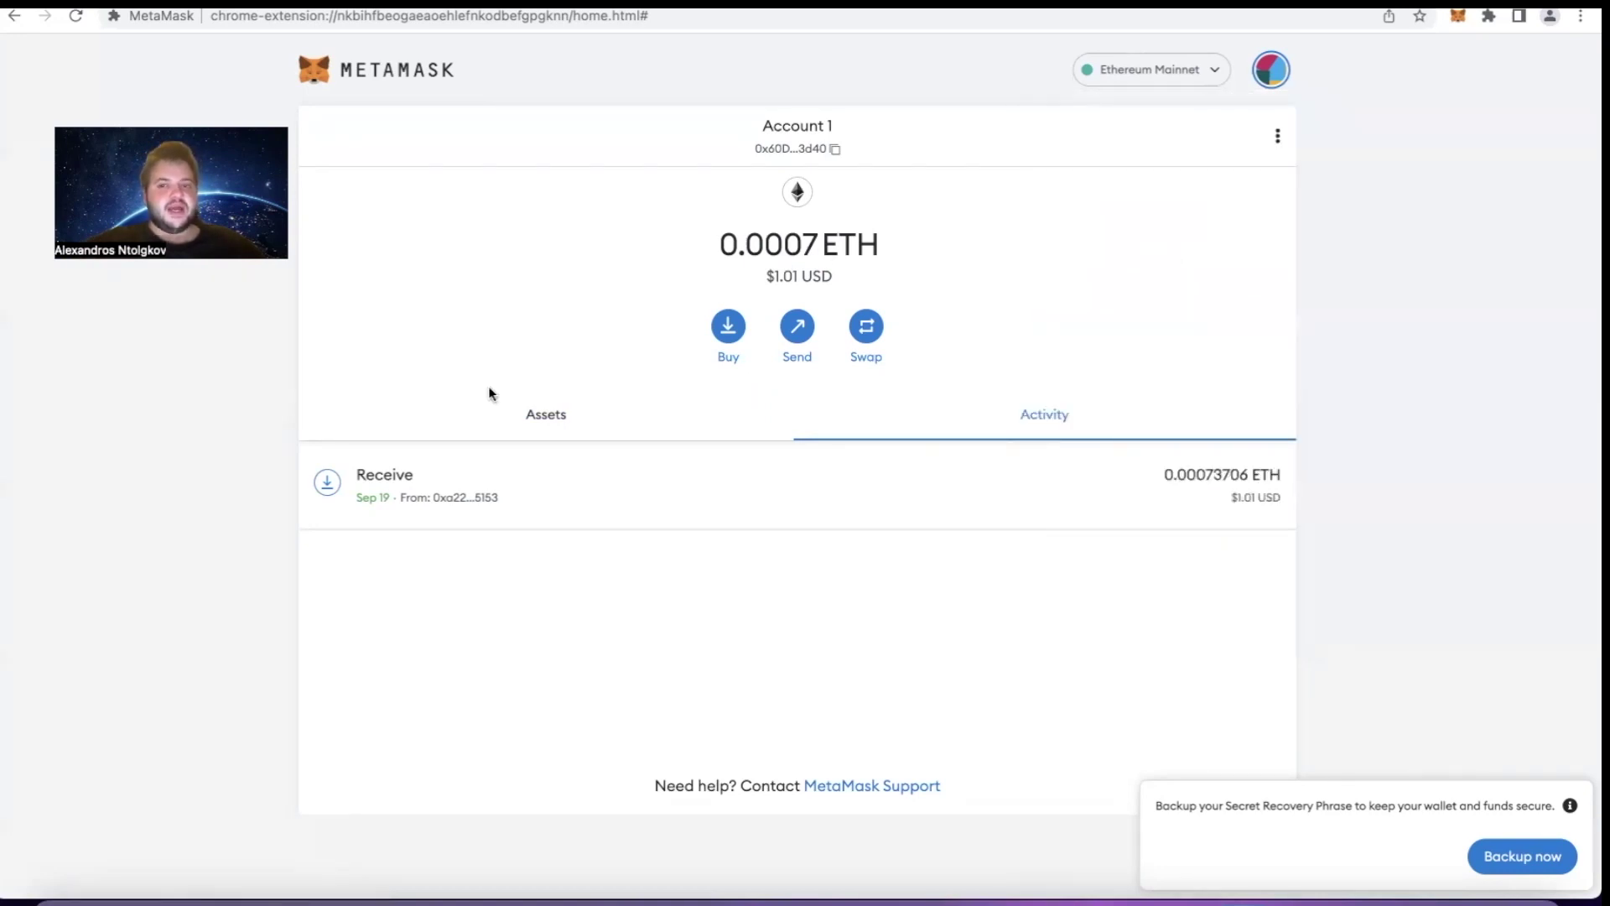